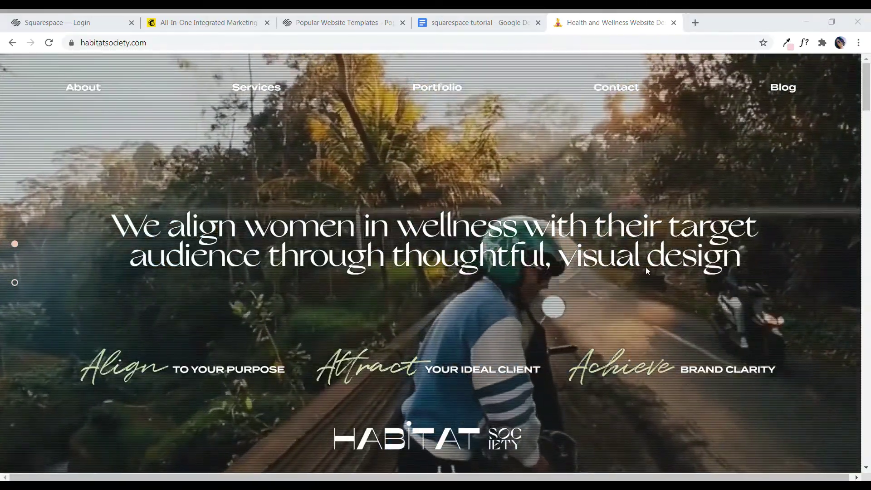
# Step: Glance over the Mailchimp and Popular Website Templates tabs, ending on the 'squarespace tutorial' Google Doc
pyautogui.click(215, 21)
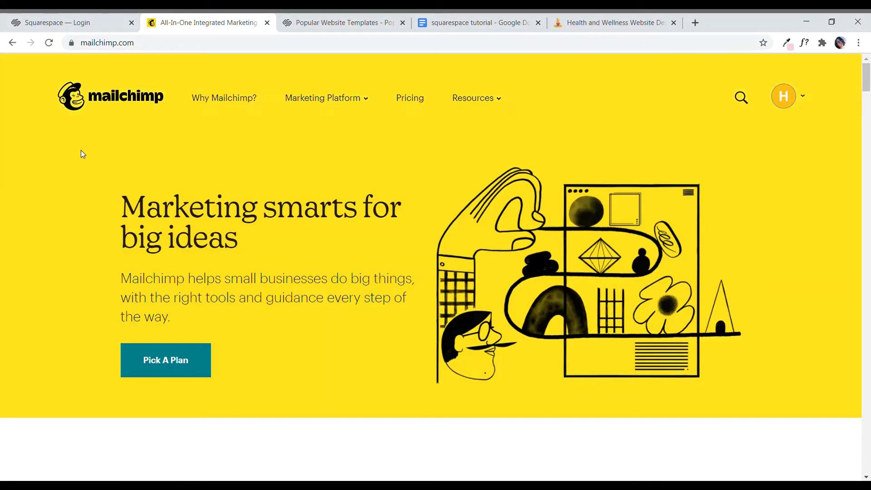
pyautogui.click(389, 20)
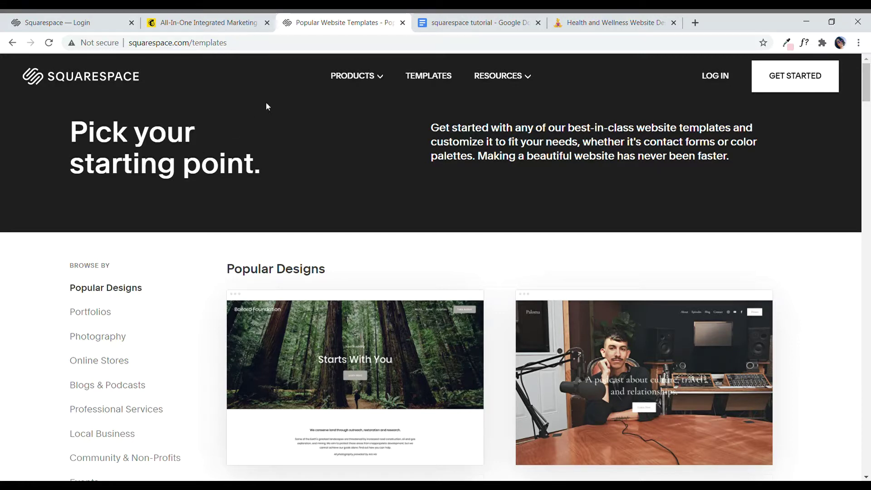
pyautogui.click(468, 22)
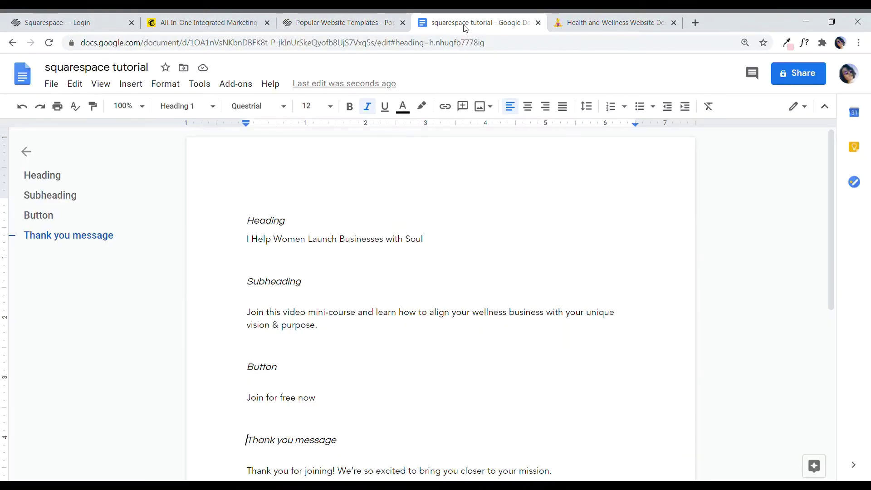
# Step: Select the Heading and Subheading copy in the tutorial doc, then switch to the Mailchimp dashboard
pyautogui.doubleClick(252, 228)
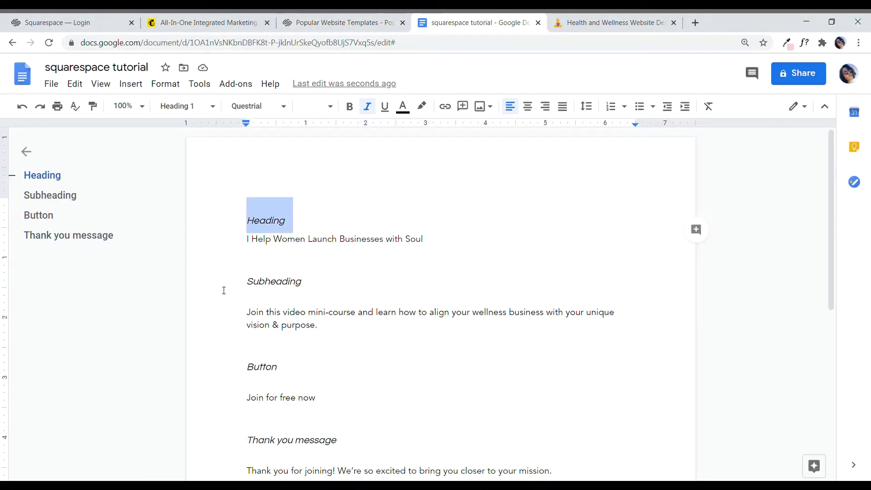
pyautogui.moveTo(223, 291); pyautogui.dragTo(328, 288)
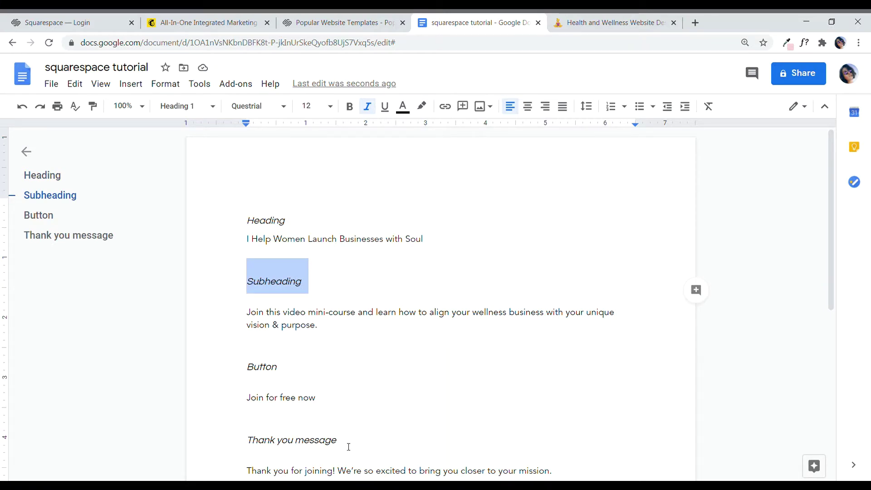
pyautogui.click(335, 330)
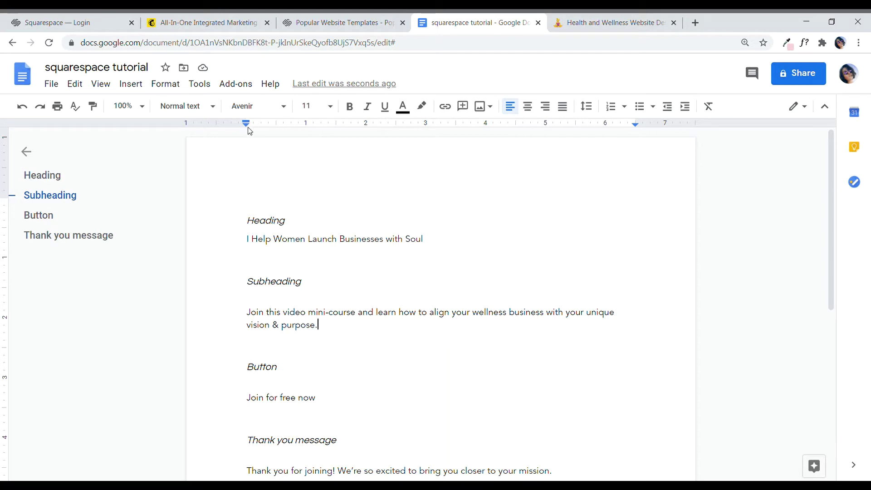
pyautogui.click(208, 28)
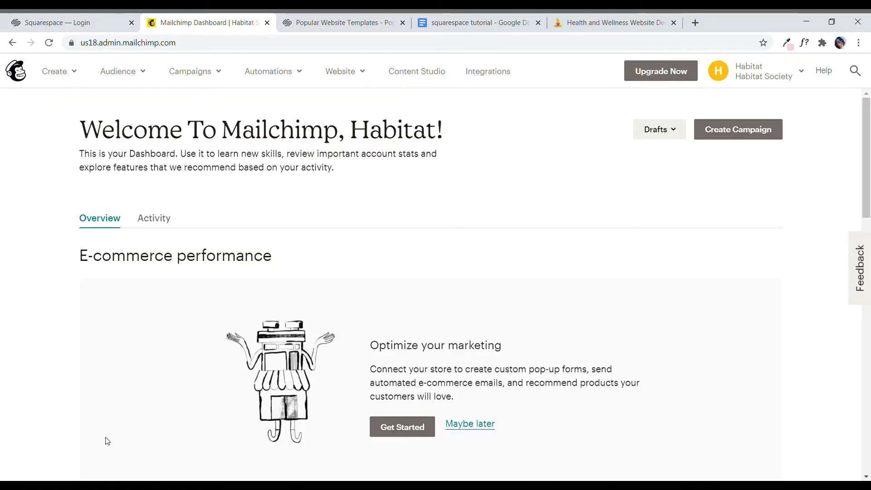
# Step: Create a new audience from the Audience dashboard and name it 'Video Mini Course Opt In'
pyautogui.click(120, 72)
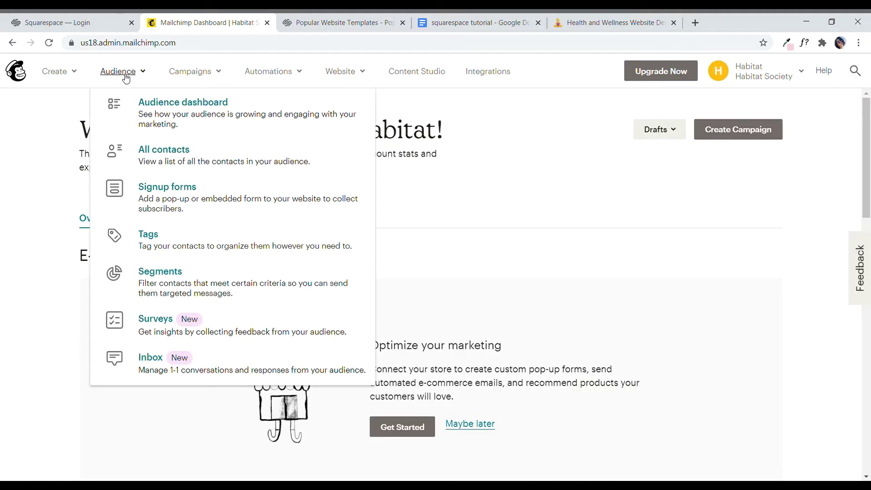
pyautogui.click(166, 106)
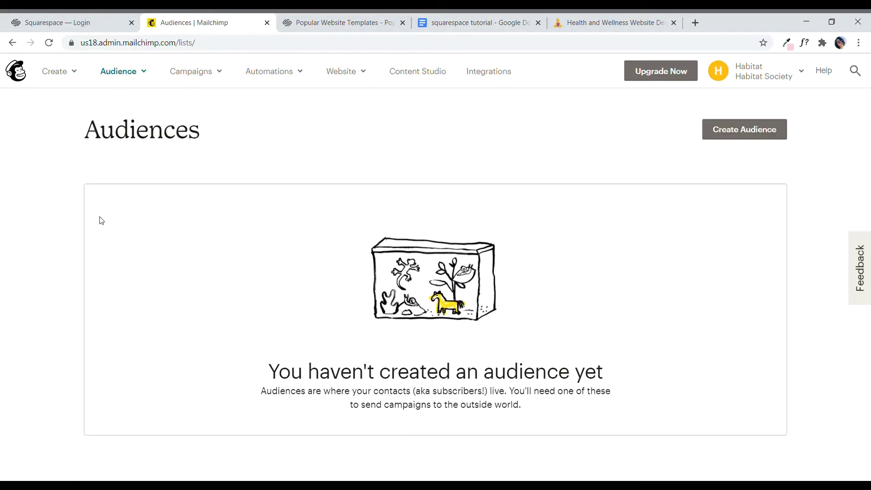
pyautogui.click(711, 135)
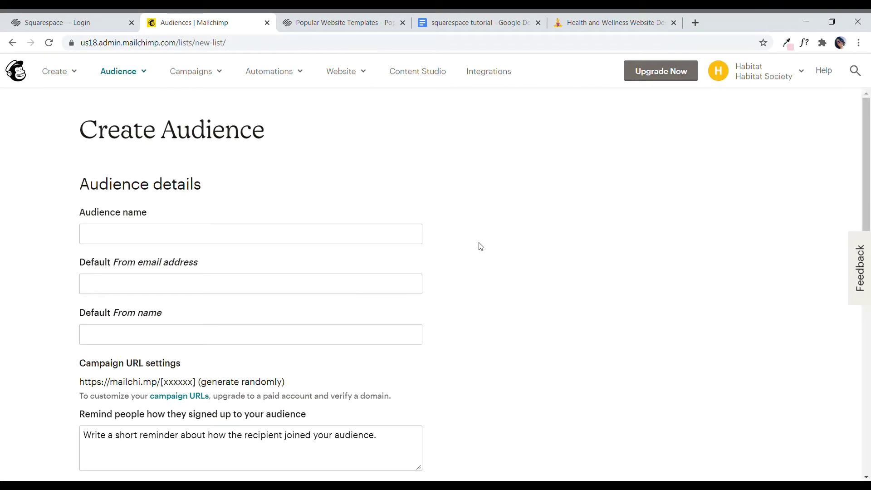
pyautogui.click(139, 240)
pyautogui.write('Video Mini Course Opt In')
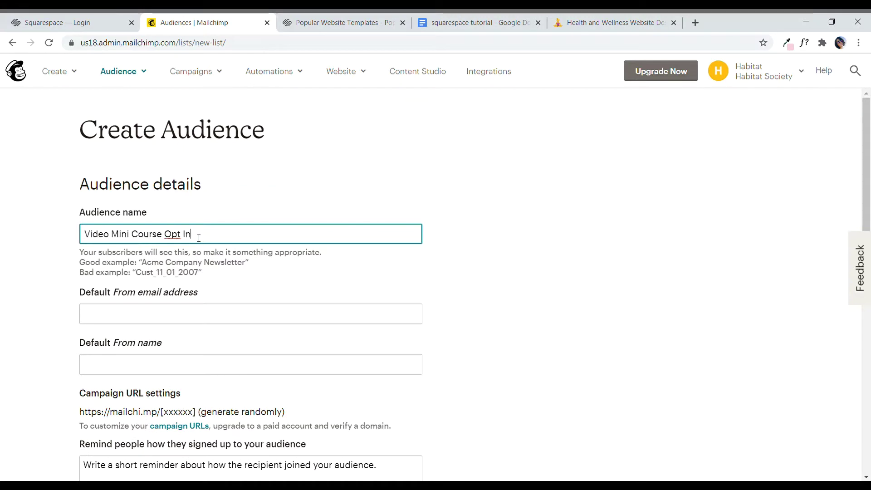
# Step: Enter the organization's reply-to email address and 'Habitat Society' as the from name
pyautogui.click(160, 317)
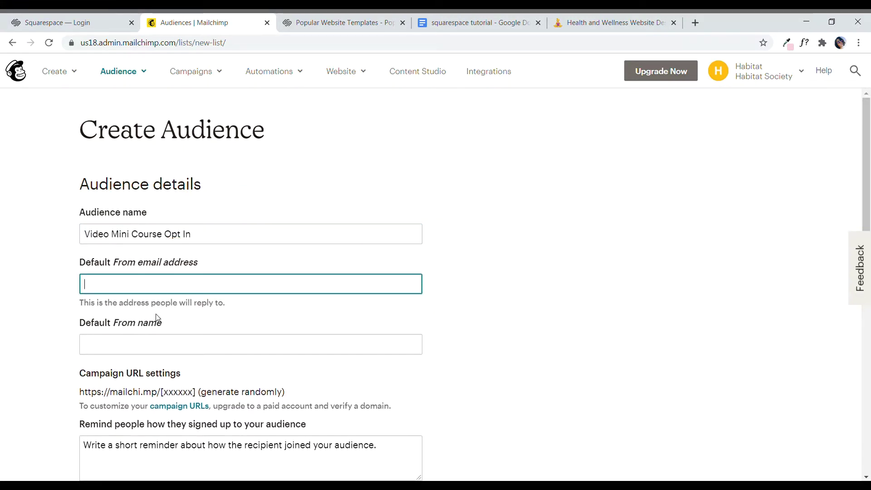
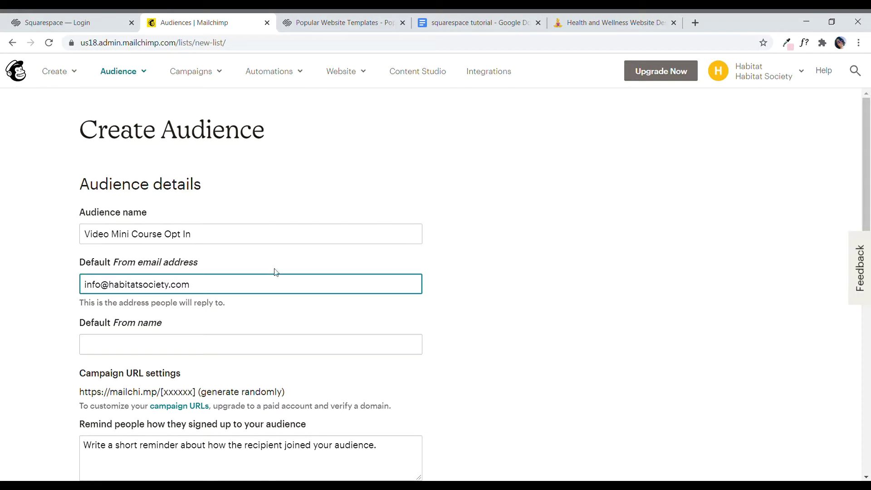
pyautogui.click(238, 350)
pyautogui.write('Habitat Society')
pyautogui.scroll(-3, 283, 381)
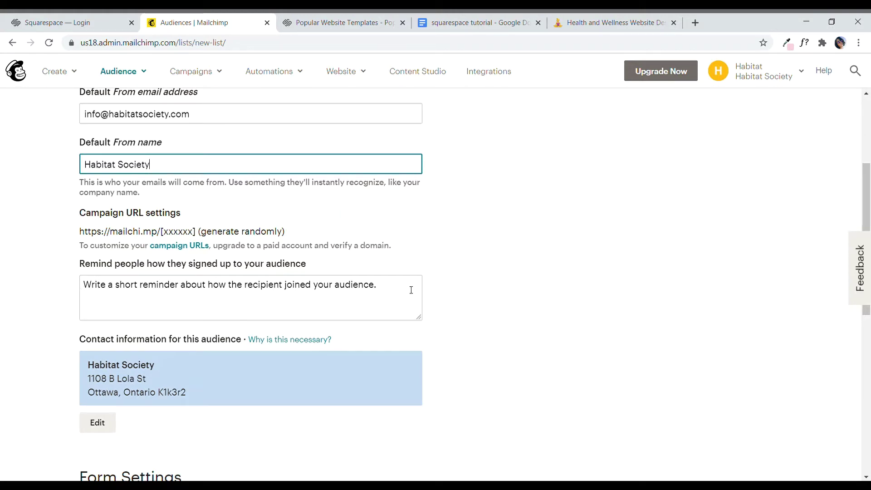
# Step: Write the reminder text 'You're receiving this email because you opted in at Habitat Society…'
pyautogui.click(89, 286)
pyautogui.write("You're receiving this email because you opte")
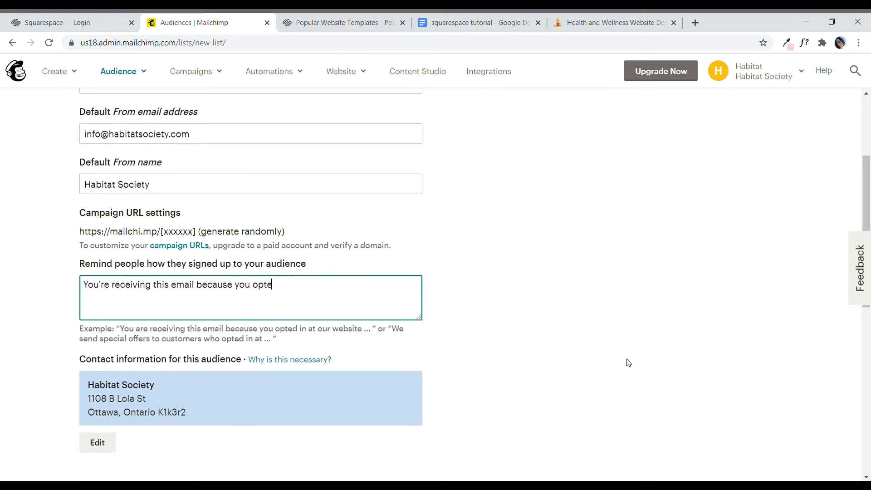
pyautogui.write('d in at Habitat Society')
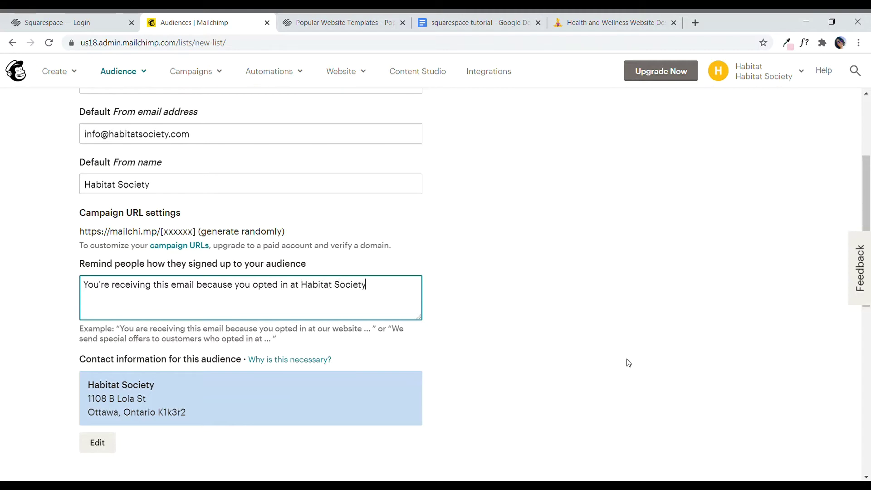
pyautogui.write('. Thank you for signing-up!')
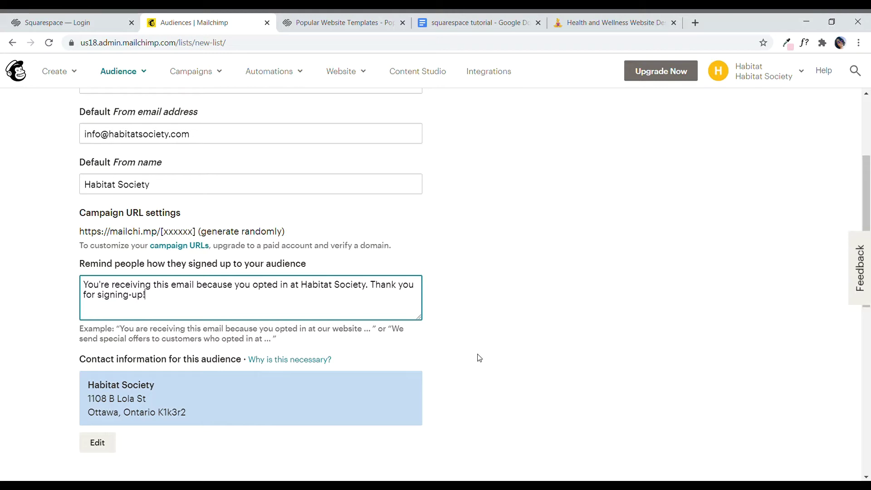
pyautogui.scroll(-2, 476, 356)
# Step: Scroll past Form Settings and Notifications, save the audience, and return to the templates tab
pyautogui.scroll(-3, 404, 358)
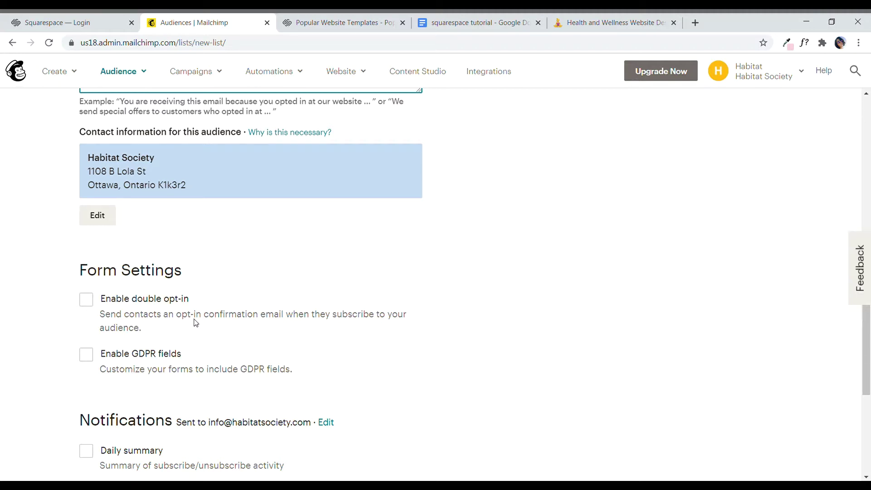
pyautogui.scroll(-1, 231, 324)
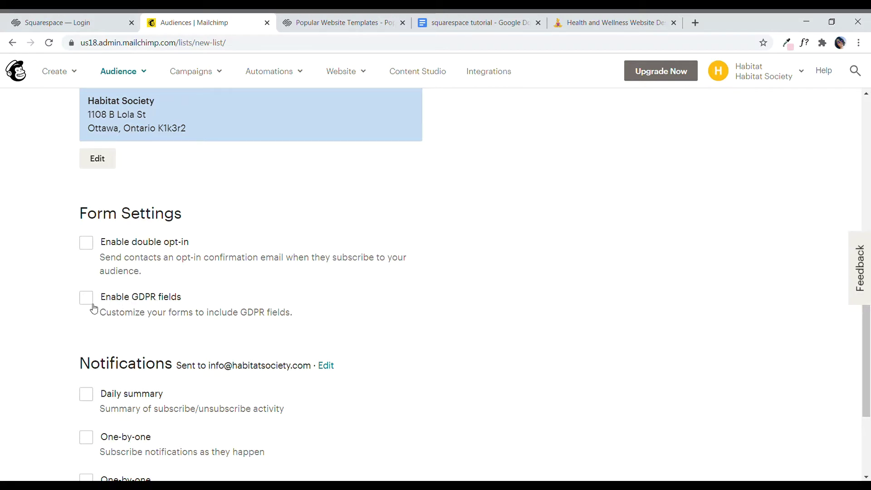
pyautogui.scroll(-3, 357, 334)
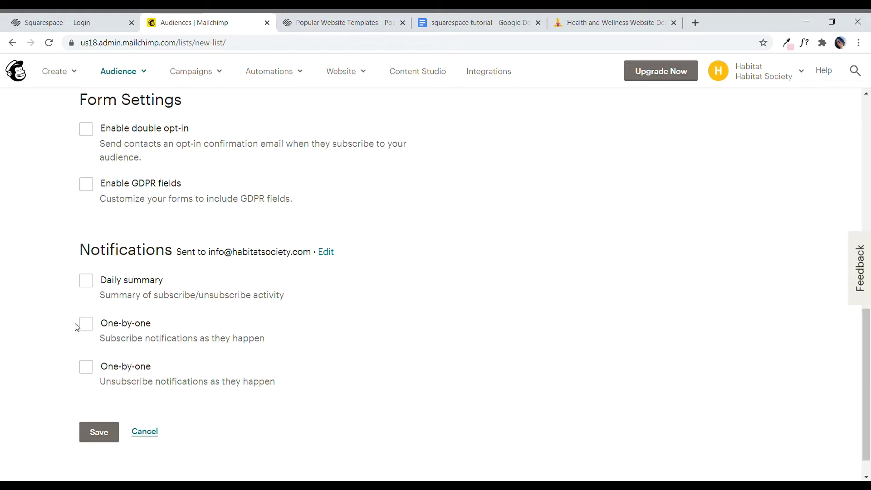
pyautogui.click(101, 433)
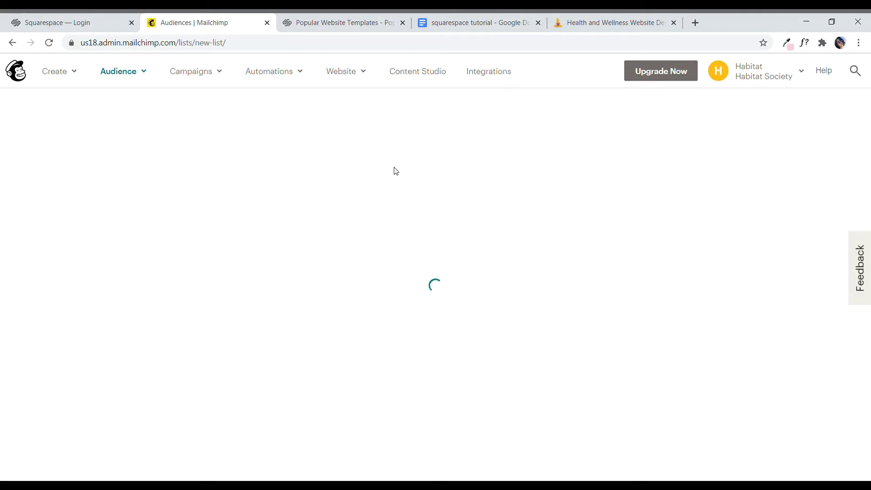
pyautogui.scroll(-4, 486, 278)
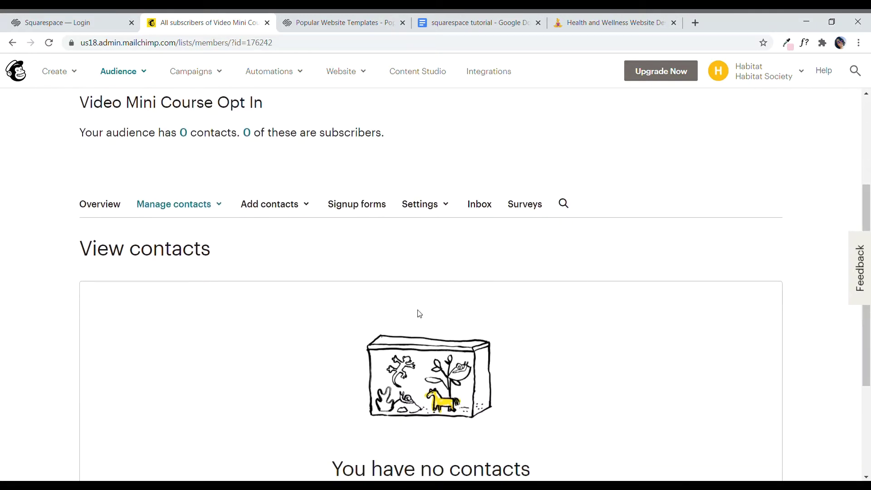
pyautogui.scroll(4, 262, 358)
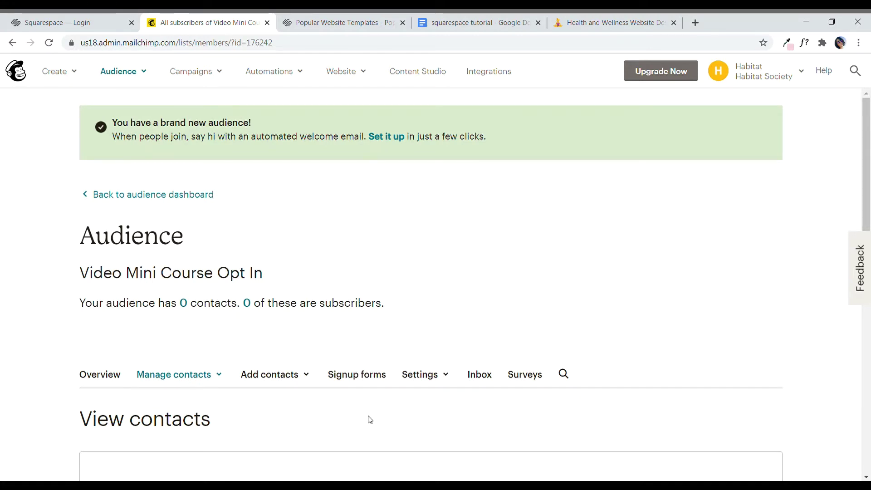
pyautogui.click(359, 26)
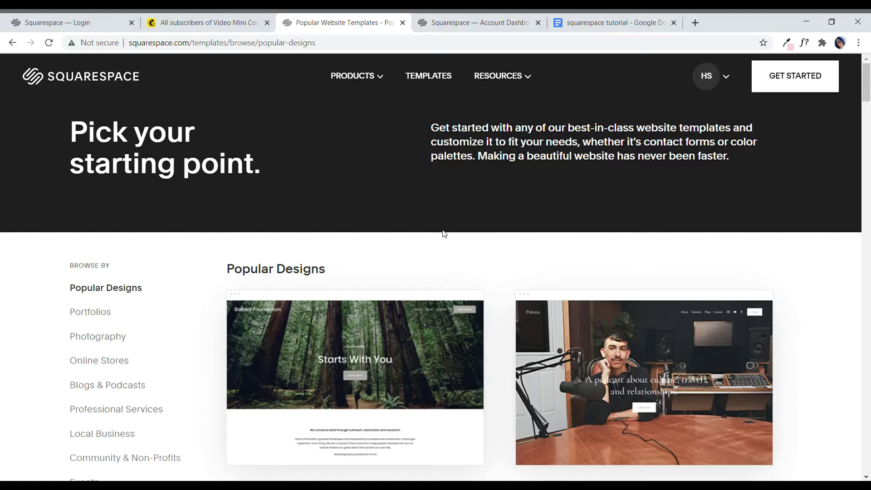
# Step: Filter templates to Launch Pages and scroll down to the Mason and Gramercy Studio designs
pyautogui.scroll(-3, 442, 232)
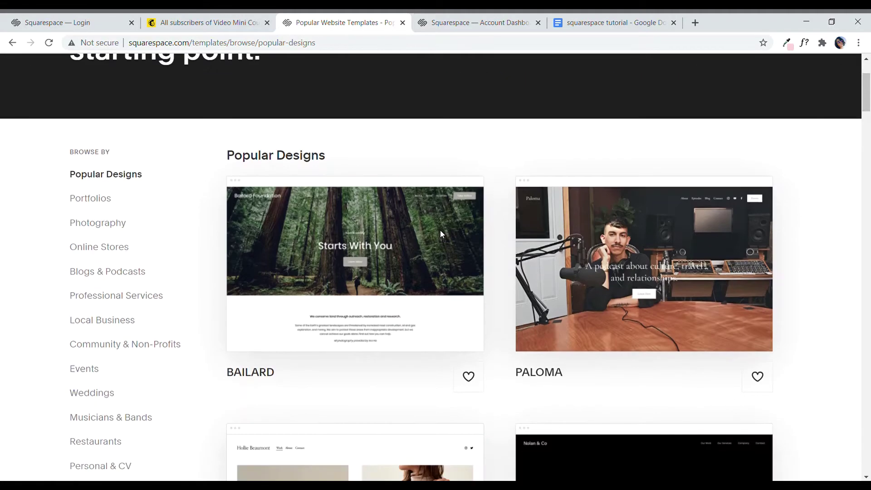
pyautogui.scroll(-6, 546, 297)
pyautogui.scroll(-6, 645, 277)
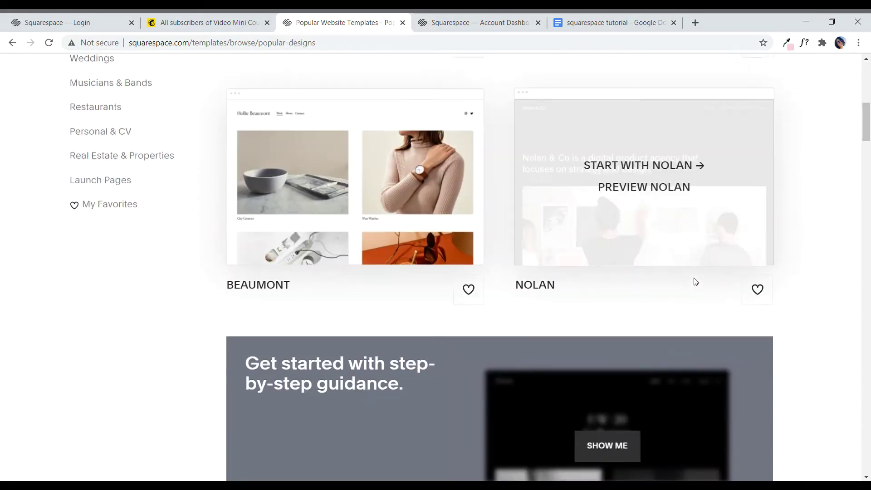
pyautogui.scroll(5, 652, 422)
pyautogui.scroll(5, 640, 400)
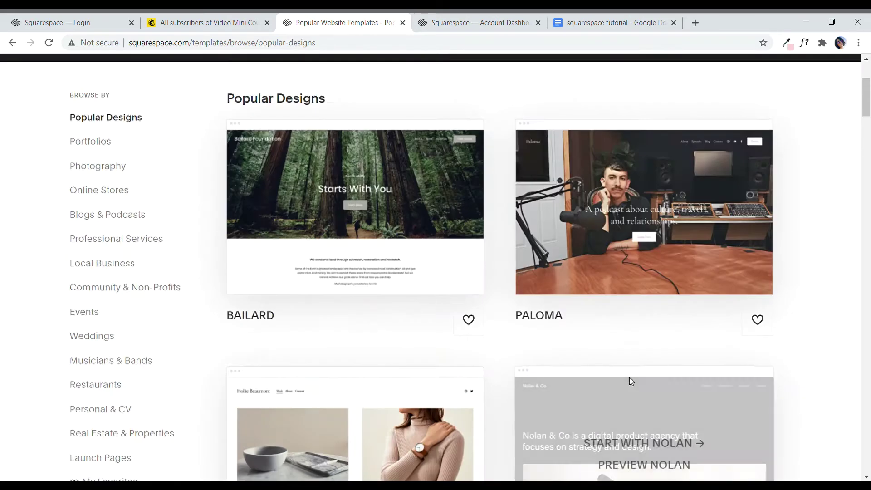
pyautogui.scroll(-1, 210, 417)
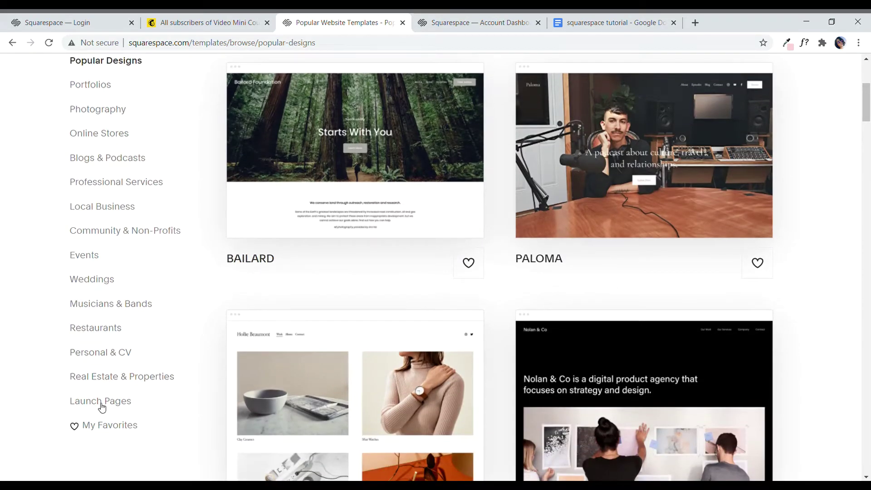
pyautogui.click(102, 404)
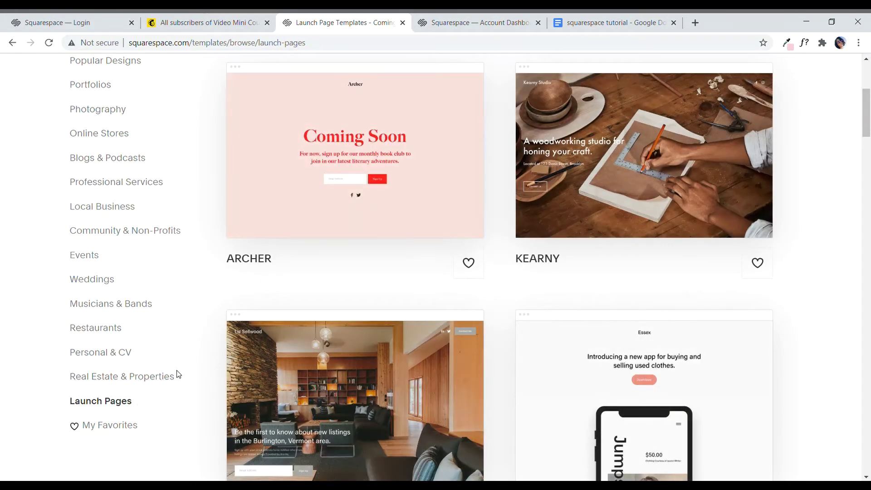
pyautogui.scroll(4, 172, 345)
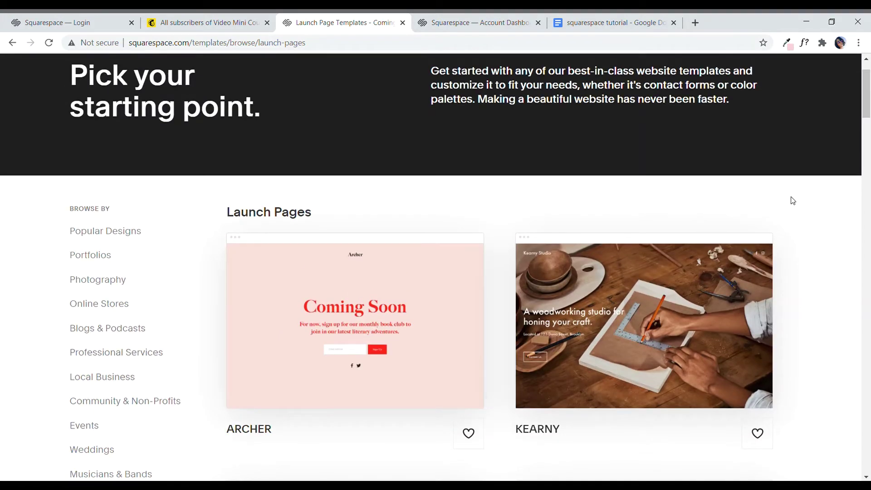
pyautogui.scroll(-8, 793, 200)
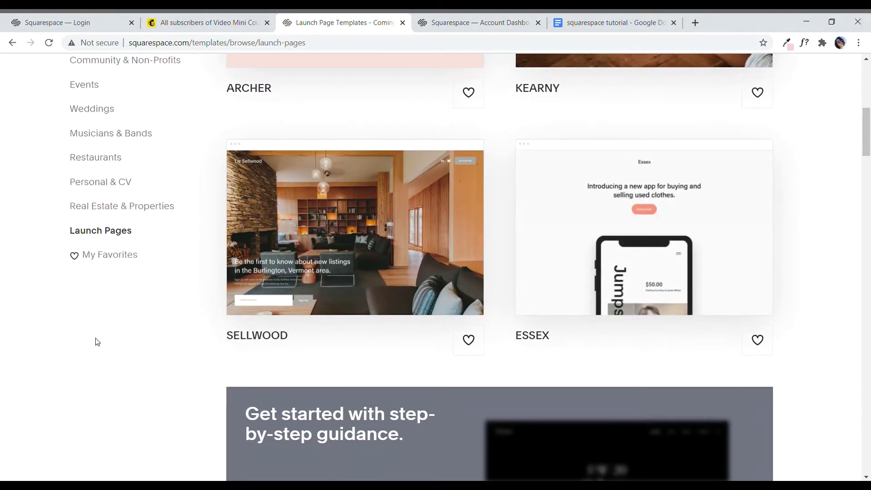
pyautogui.scroll(-10, 837, 360)
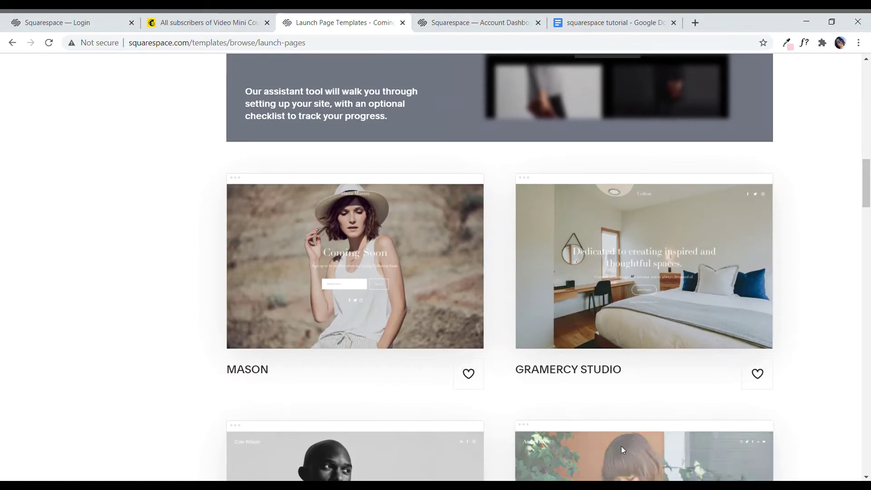
pyautogui.moveTo(662, 292)
pyautogui.click(642, 273)
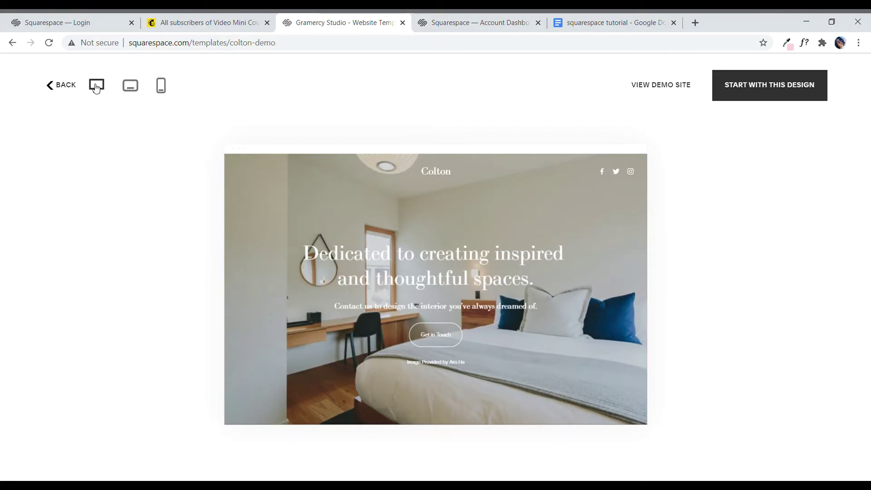
pyautogui.click(129, 94)
pyautogui.click(164, 96)
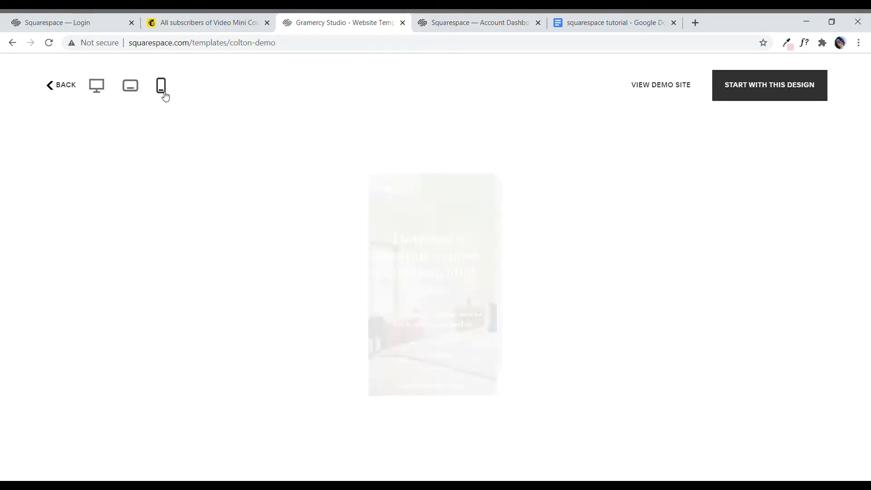
pyautogui.scroll(-1, 433, 241)
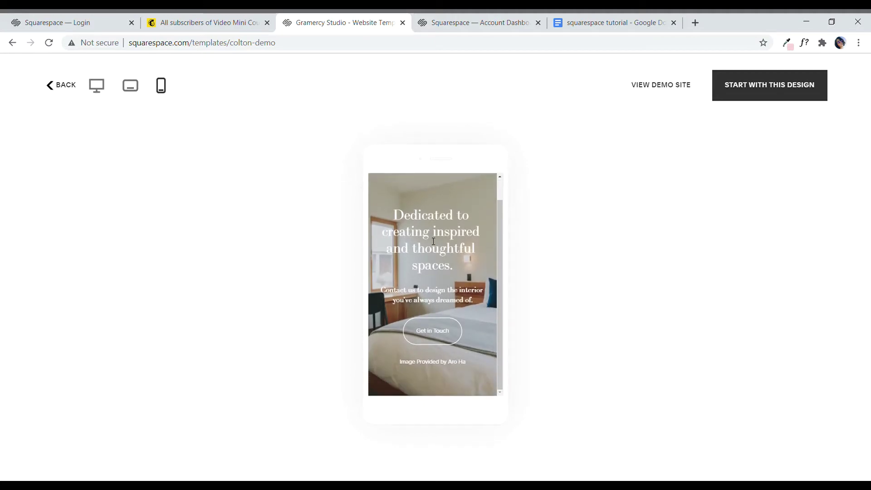
pyautogui.scroll(1, 485, 311)
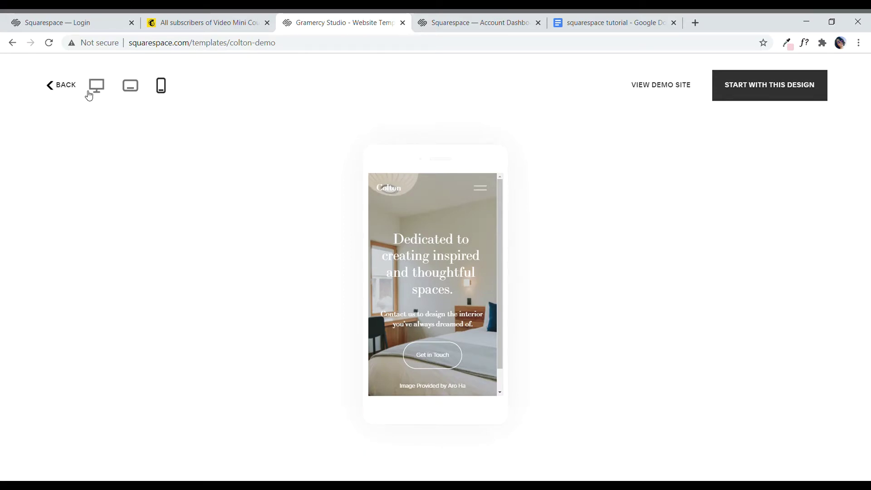
pyautogui.click(71, 91)
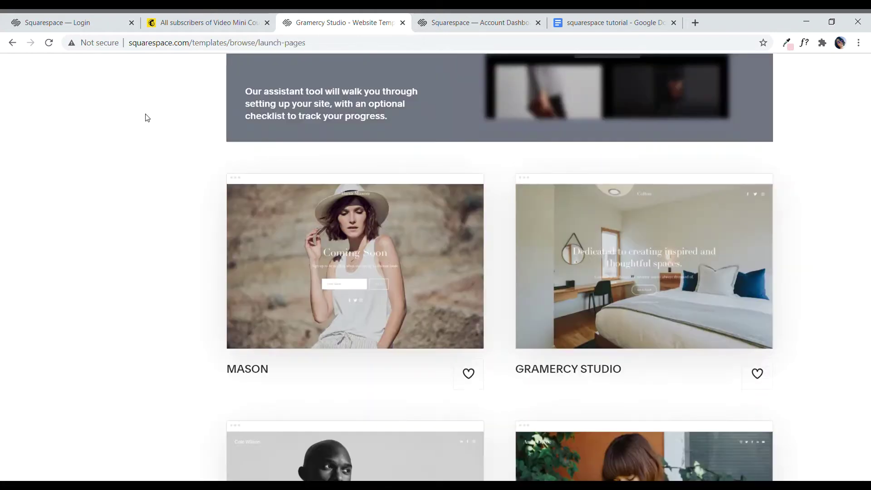
pyautogui.scroll(7, 529, 359)
pyautogui.scroll(1, 528, 360)
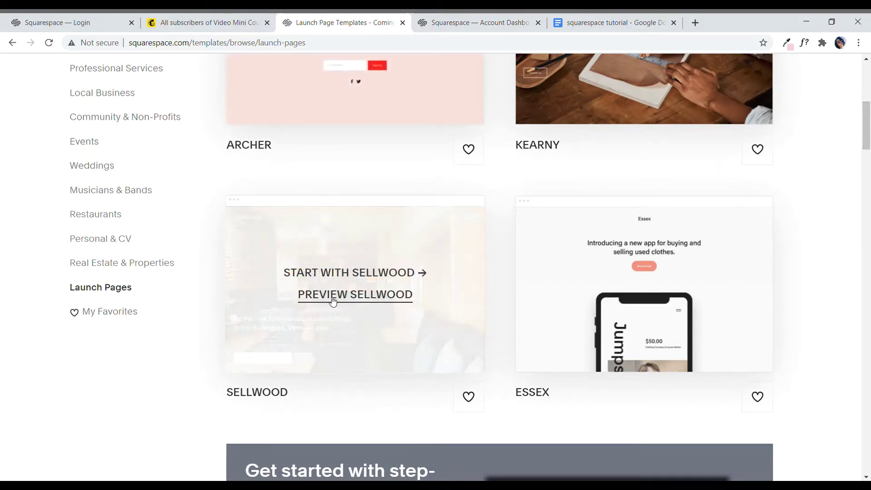
# Step: Start a site from Sellwood titled 'Habitat Society' and skip the onboarding walkthrough
pyautogui.click(360, 274)
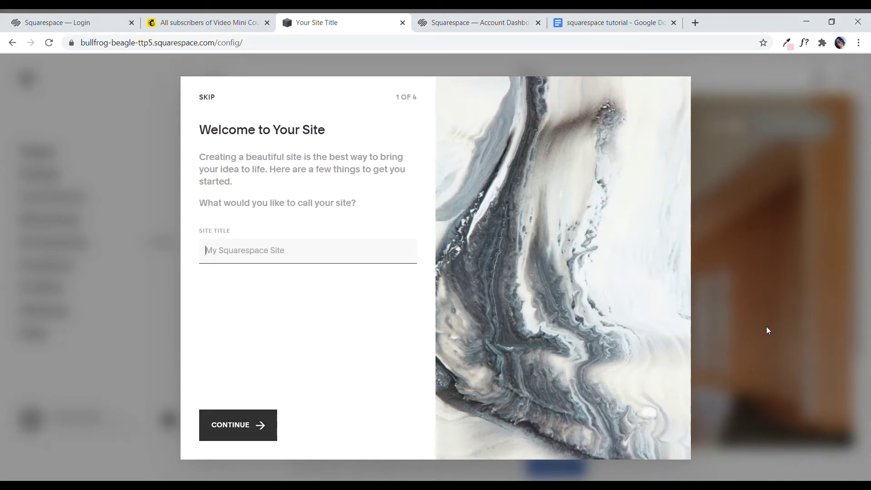
pyautogui.write('Hab')
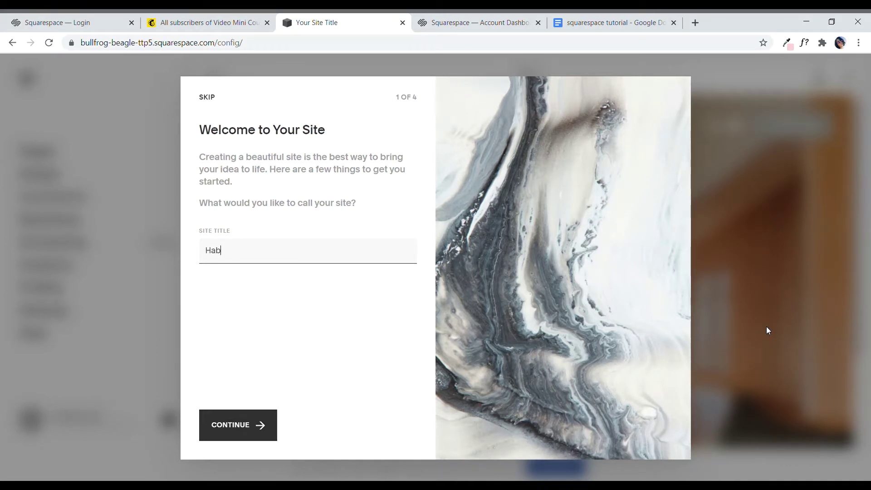
pyautogui.write('itat Society')
pyautogui.click(256, 427)
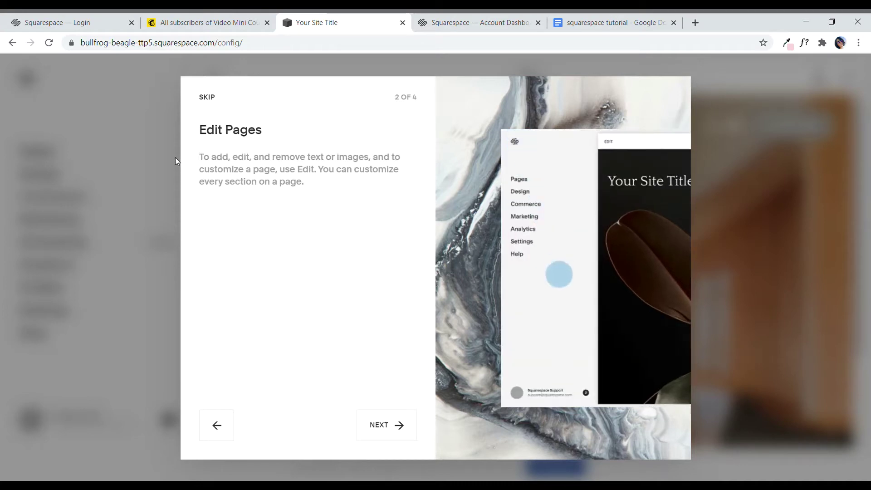
pyautogui.click(207, 98)
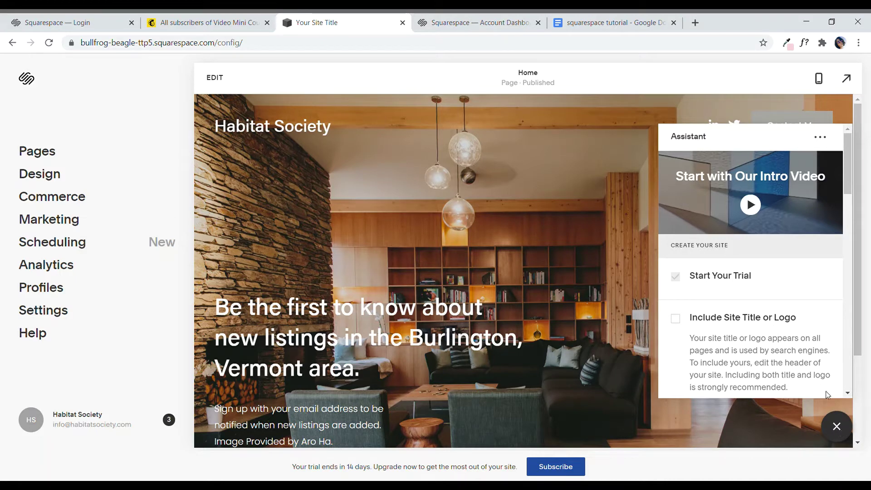
# Step: Close the Assistant checklist panel
pyautogui.click(838, 426)
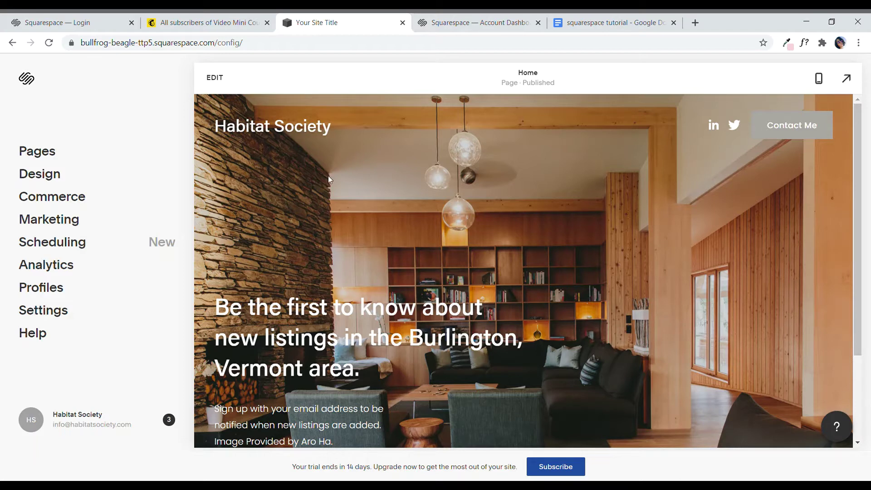
# Step: Enter the Home page editor and place the cursor in the 'Be the first to know about new listings' heading
pyautogui.click(215, 79)
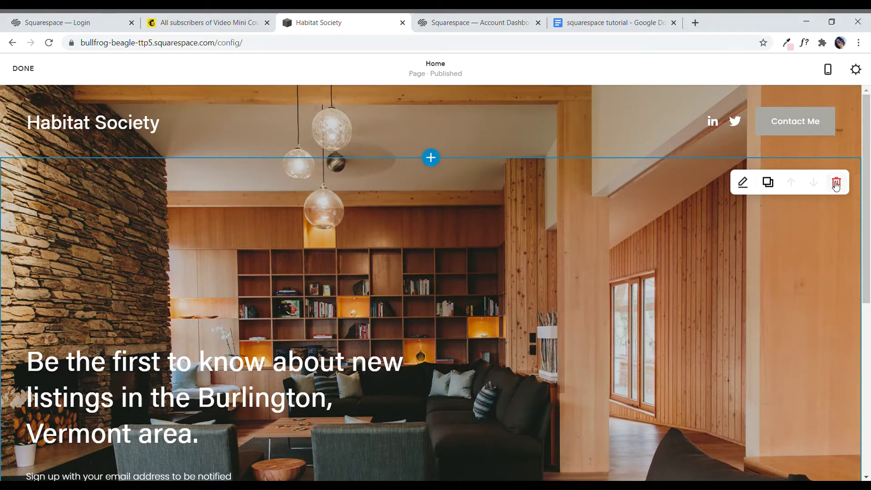
pyautogui.click(250, 393)
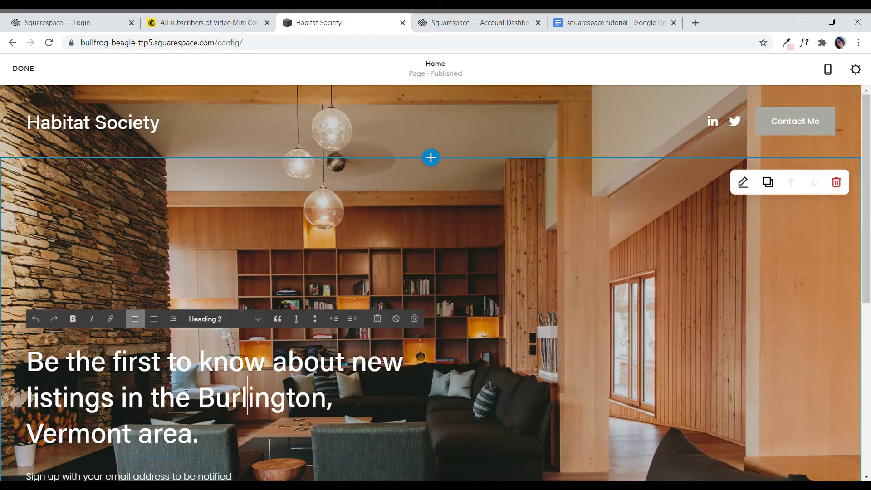
pyautogui.scroll(-3, 249, 443)
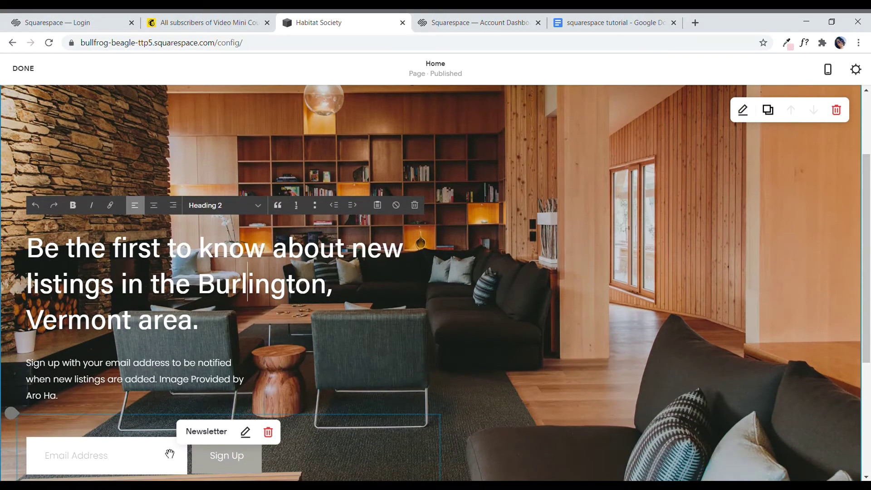
pyautogui.scroll(3, 472, 412)
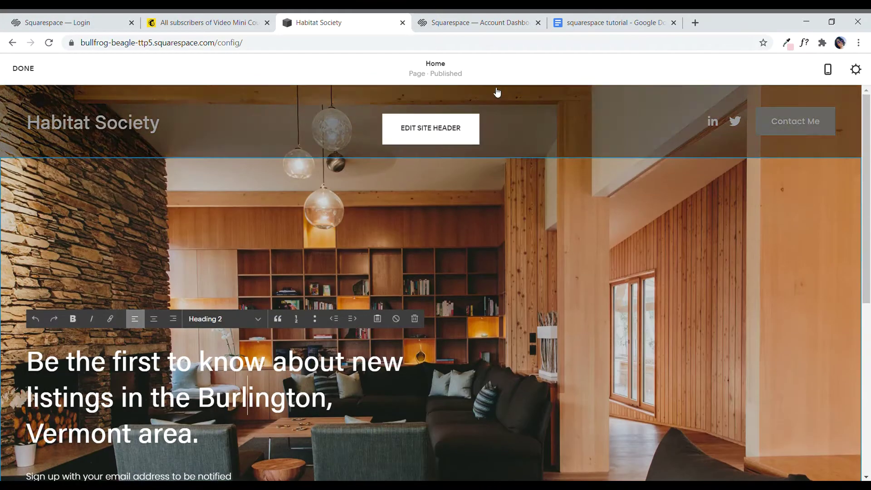
# Step: Open the header settings and Site Title & Logo panel, selecting the Habitat Society title text
pyautogui.click(447, 136)
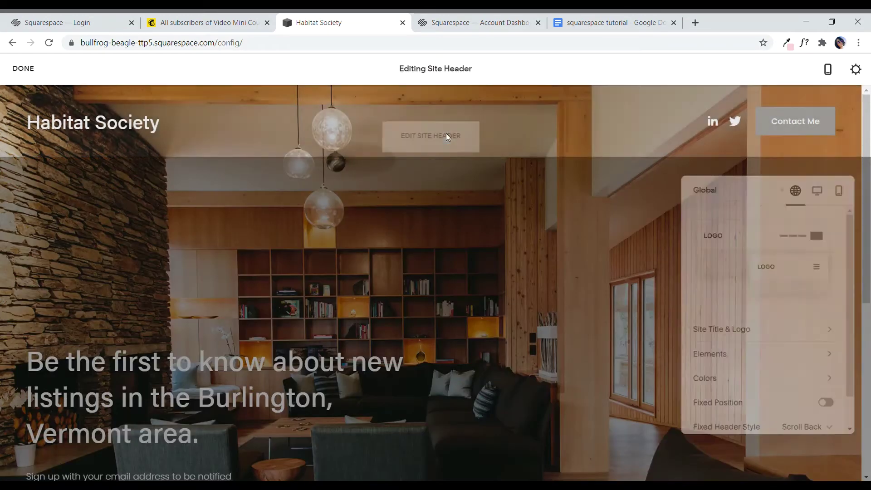
pyautogui.moveTo(759, 191); pyautogui.dragTo(454, 148)
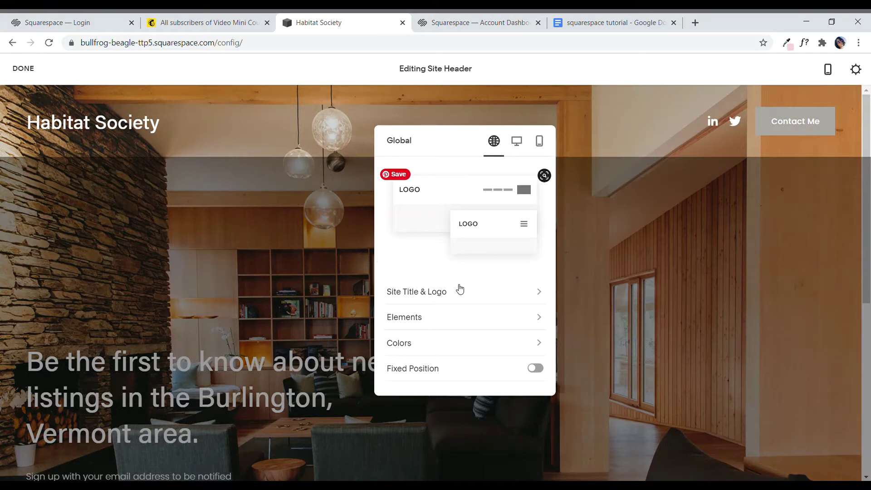
pyautogui.click(459, 293)
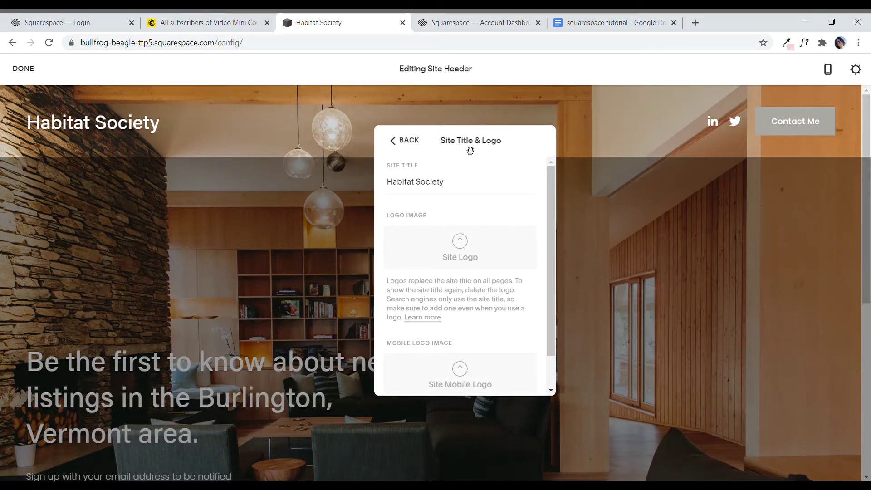
pyautogui.moveTo(471, 152); pyautogui.dragTo(519, 123)
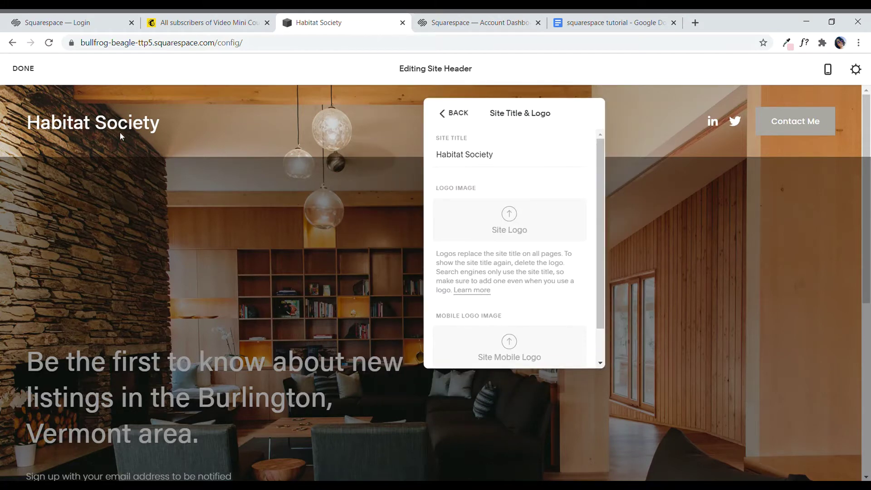
pyautogui.moveTo(515, 155); pyautogui.dragTo(443, 156)
pyautogui.click(203, 151)
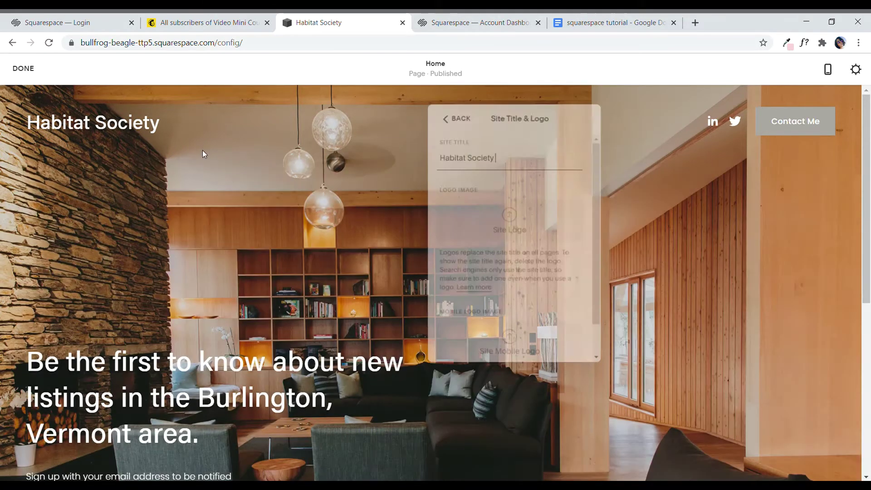
pyautogui.click(438, 132)
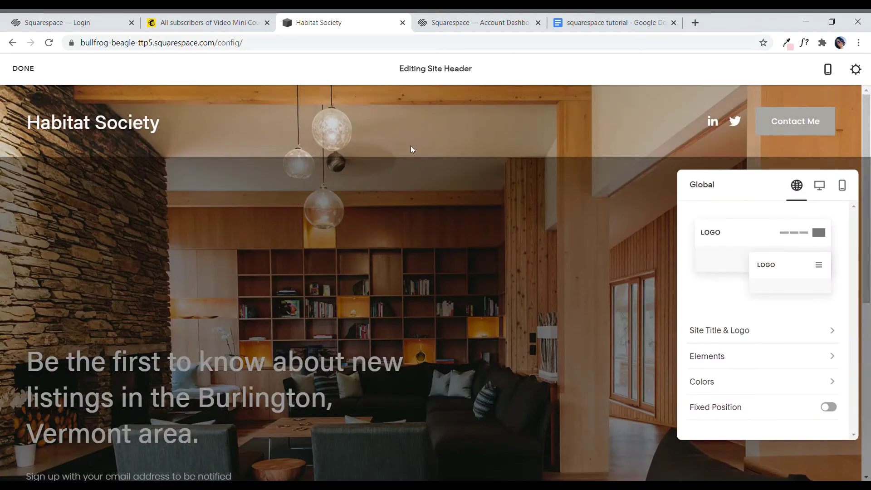
pyautogui.click(481, 122)
# Step: Reopen Site Title & Logo and upload the logo image file into the Site Logo box
pyautogui.click(437, 127)
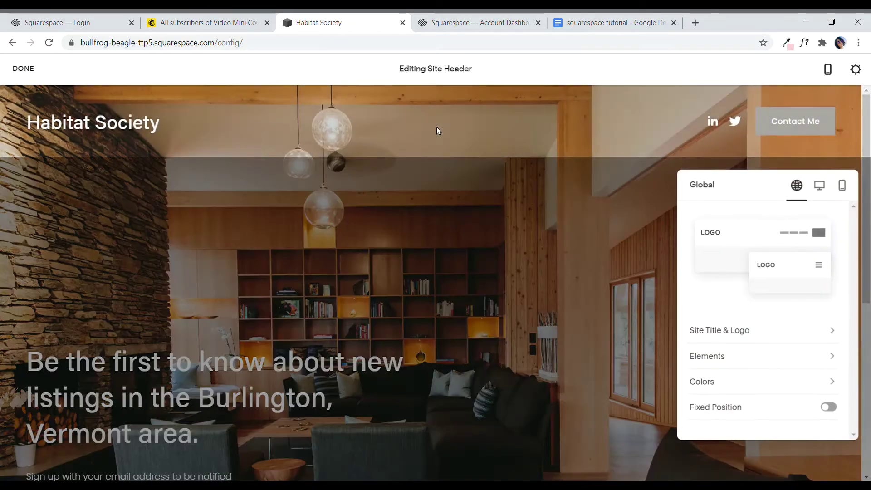
pyautogui.moveTo(720, 184); pyautogui.dragTo(380, 112)
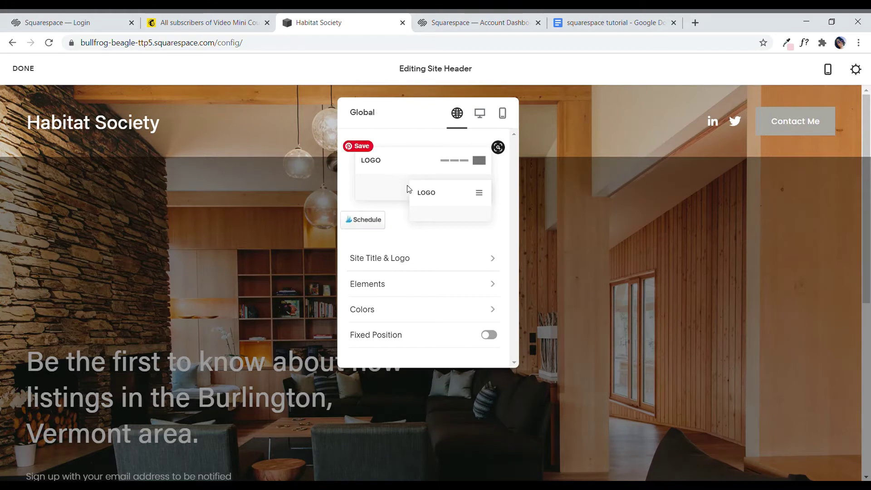
pyautogui.click(402, 258)
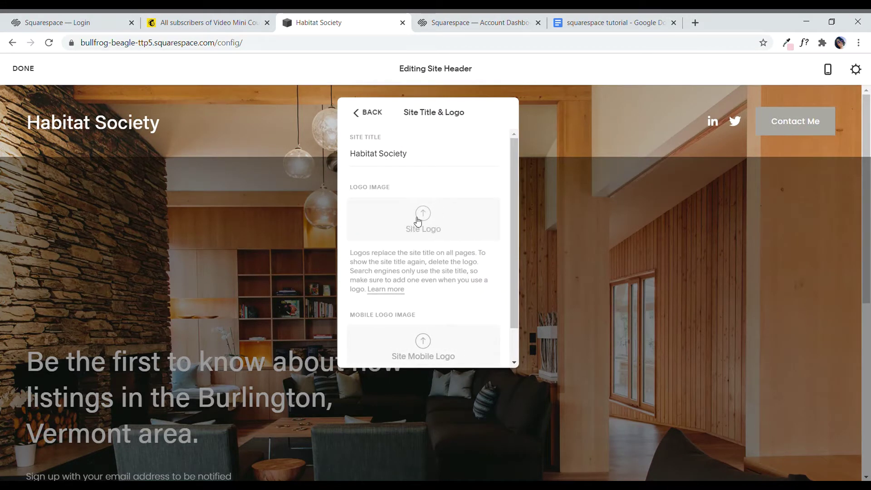
pyautogui.click(371, 113)
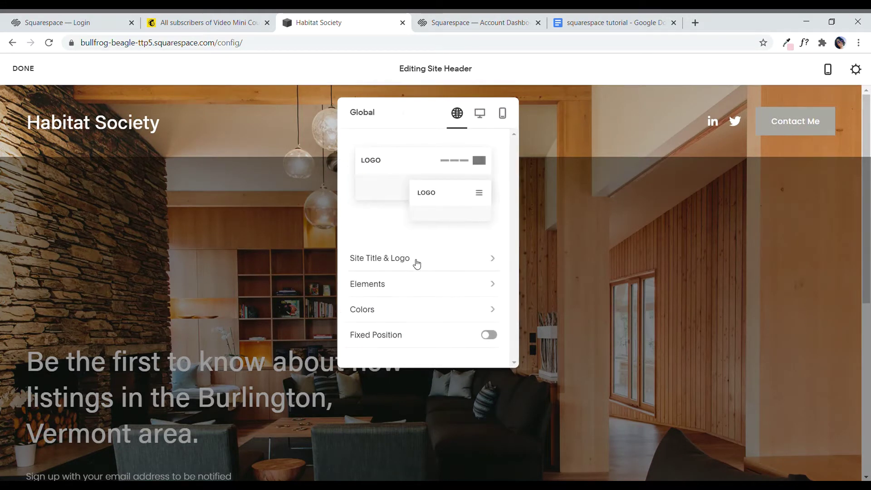
pyautogui.click(415, 260)
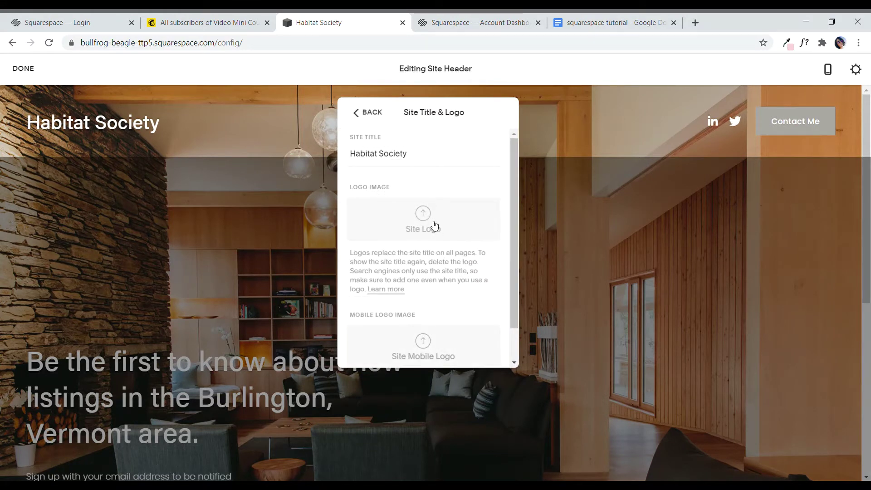
pyautogui.click(434, 226)
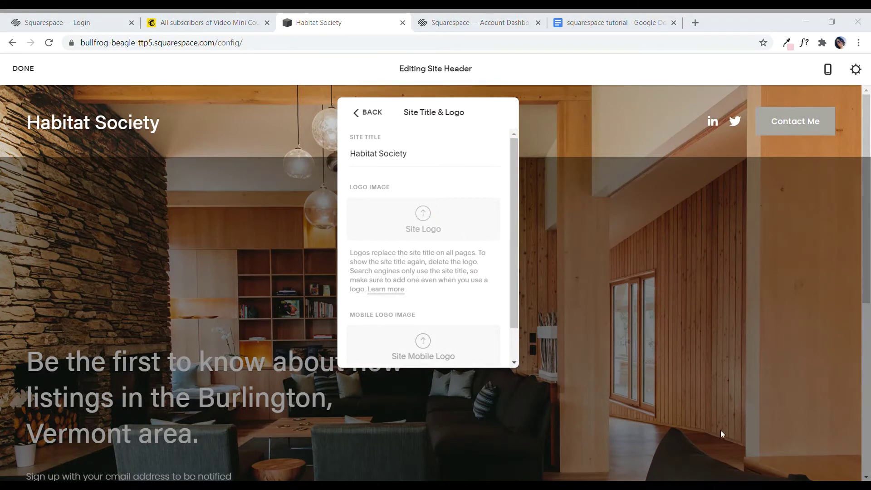
pyautogui.click(624, 378)
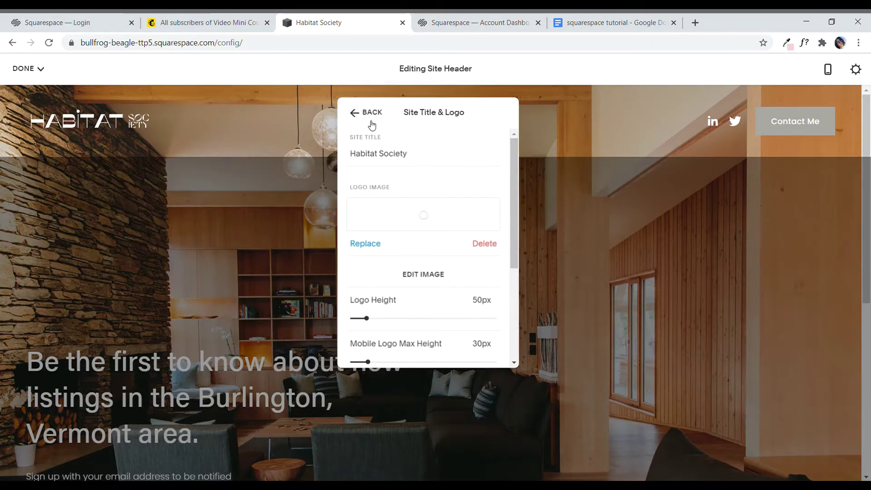
# Step: Check the uploaded logo at 50px height and 30px mobile maximum, then back out to header settings
pyautogui.scroll(-4, 406, 197)
pyautogui.scroll(4, 411, 206)
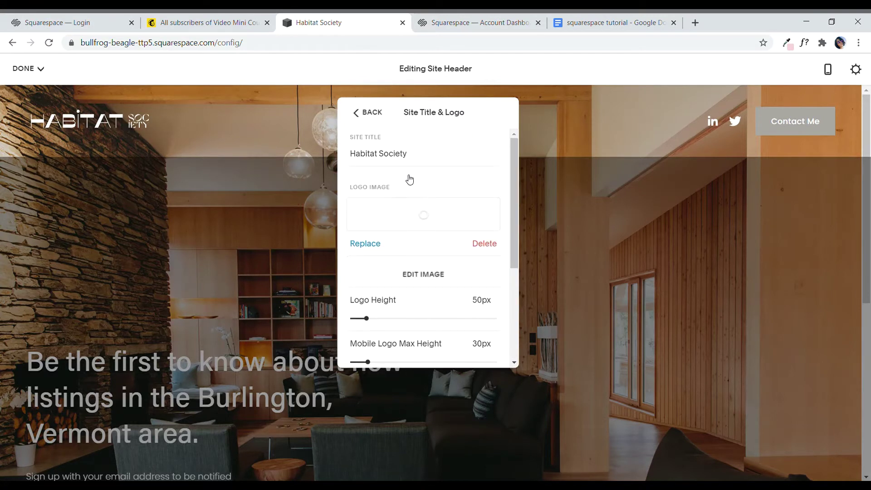
pyautogui.click(371, 113)
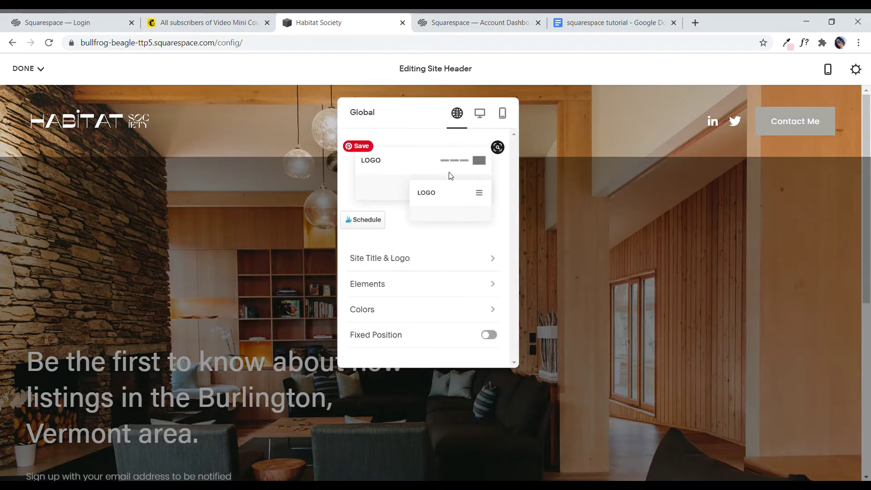
pyautogui.moveTo(421, 115); pyautogui.dragTo(459, 89)
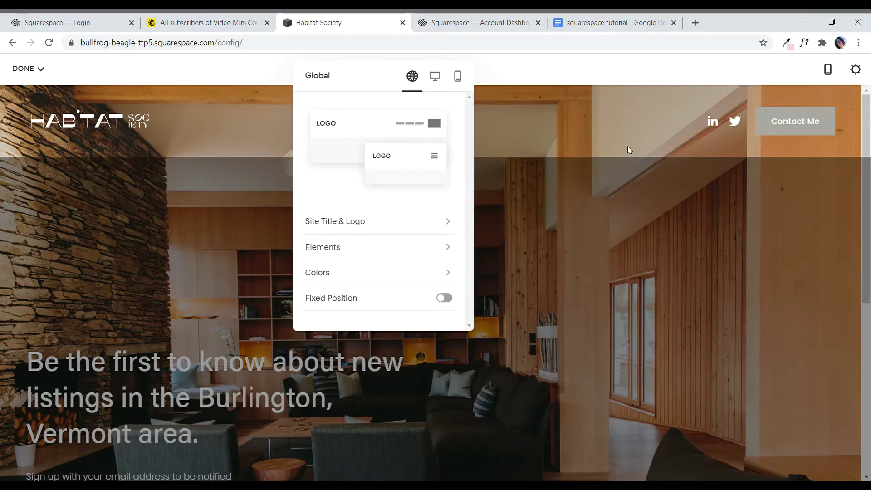
pyautogui.click(384, 228)
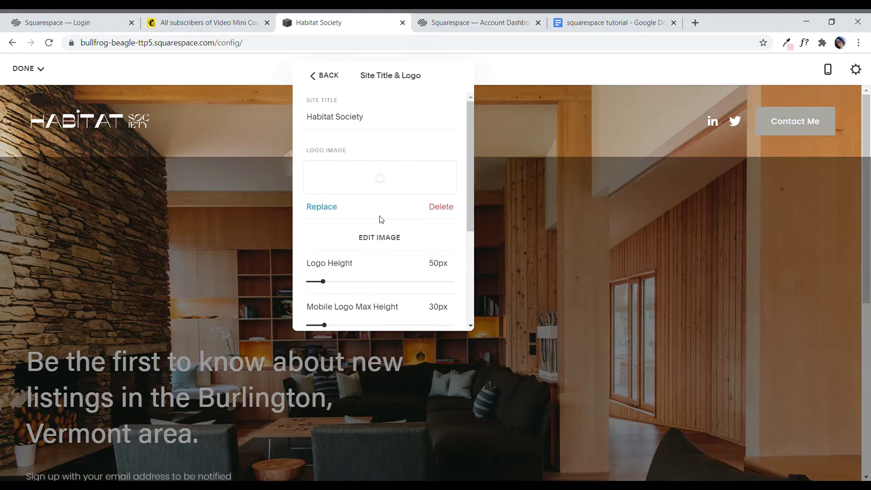
pyautogui.scroll(-3, 417, 189)
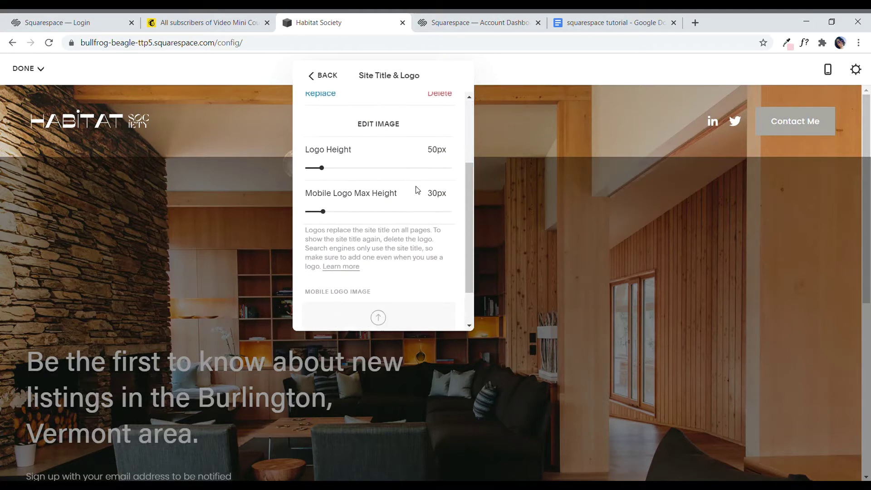
pyautogui.scroll(4, 406, 216)
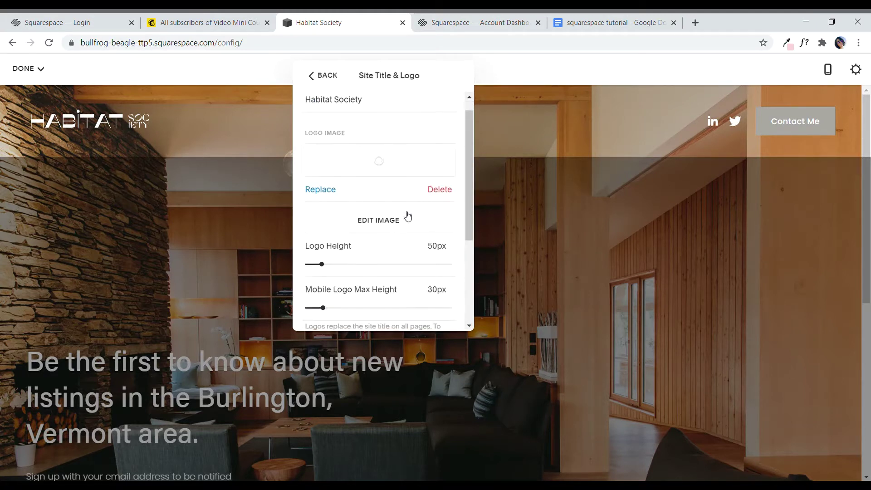
pyautogui.click(318, 78)
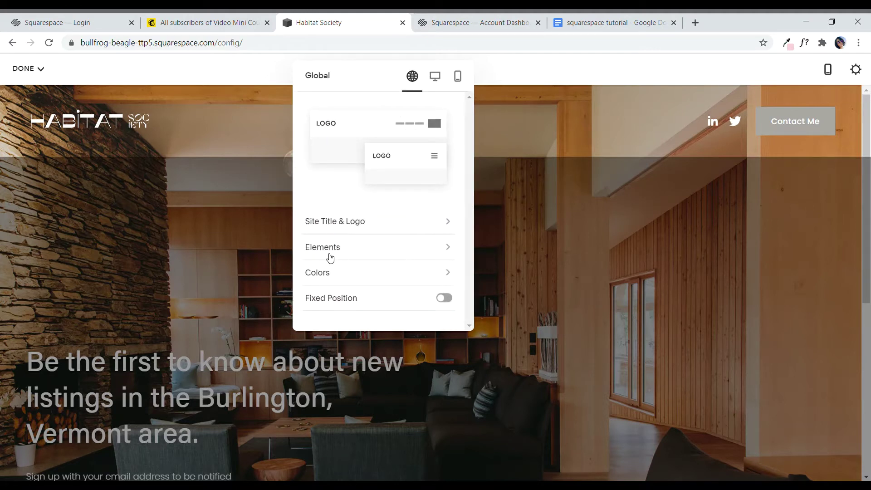
# Step: Turn off the header's Contact Me button and review the LinkedIn and Twitter social links
pyautogui.click(378, 251)
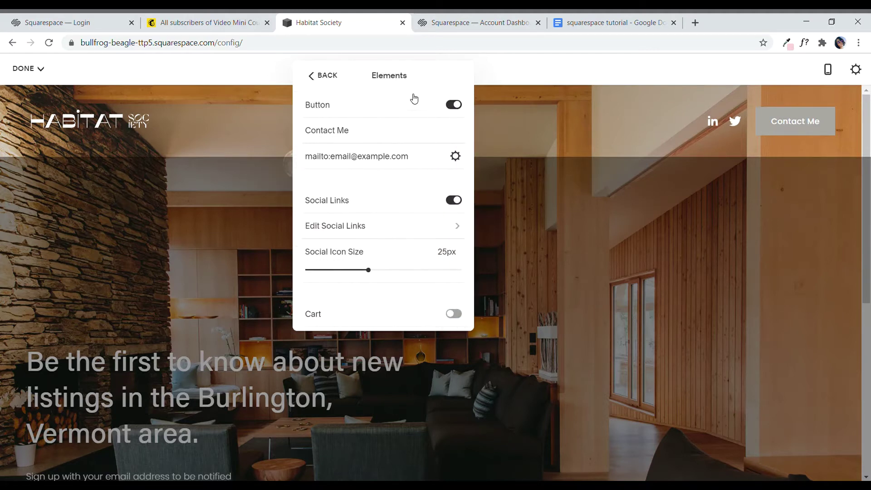
pyautogui.click(455, 105)
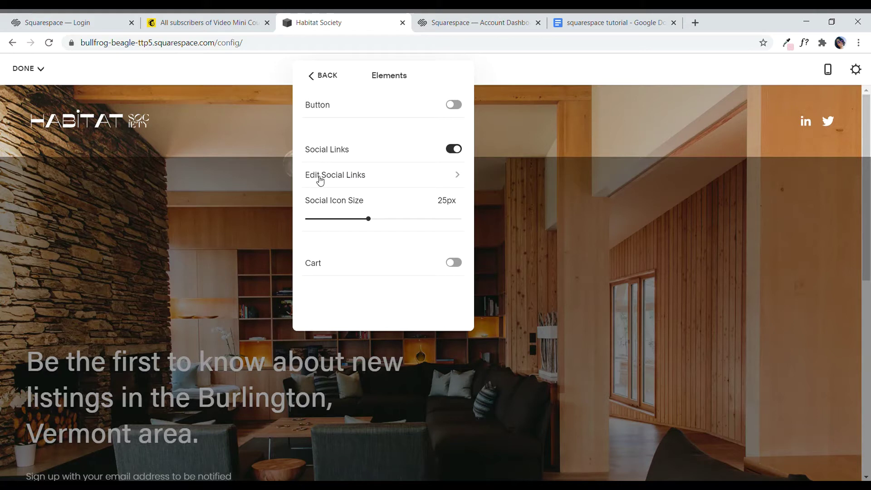
pyautogui.click(442, 185)
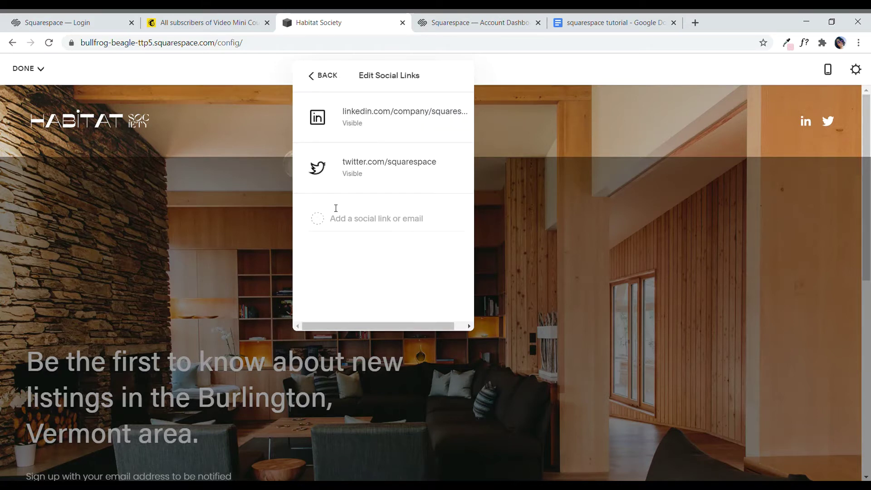
pyautogui.tripleClick(327, 221)
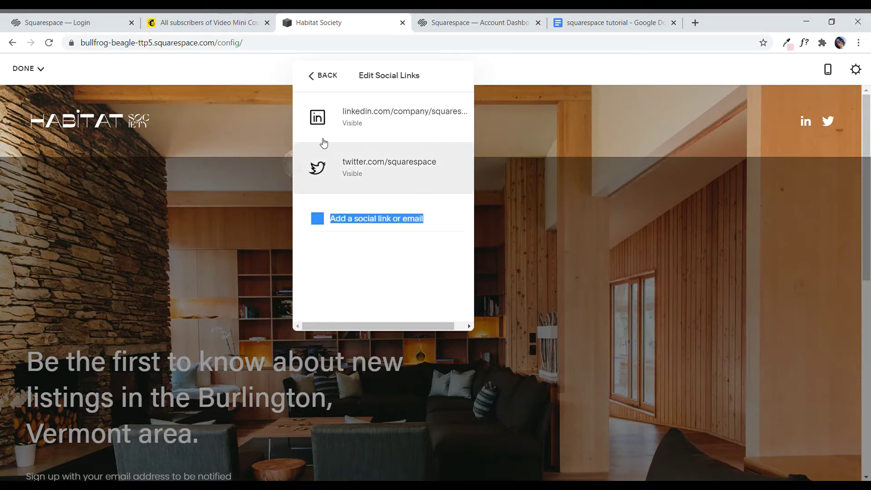
pyautogui.click(323, 78)
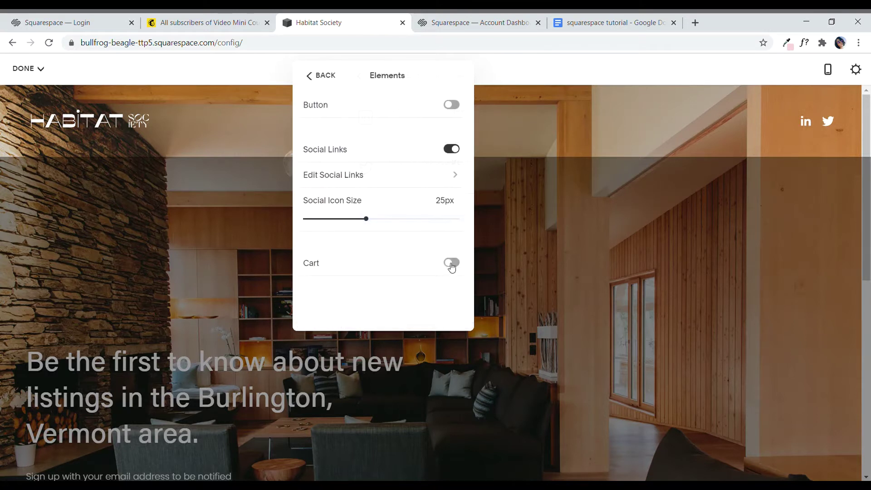
pyautogui.click(318, 78)
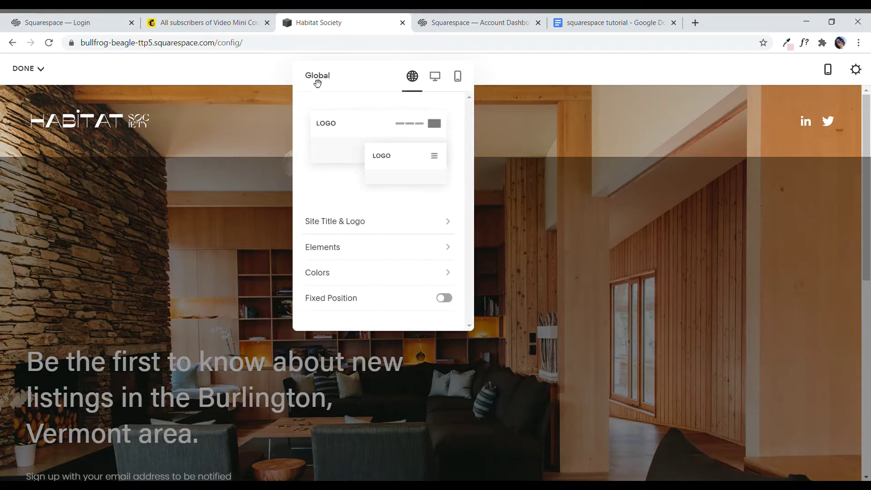
# Step: Check the header's Transparent colour setting, then close the header editor to return to the Home page
pyautogui.click(406, 278)
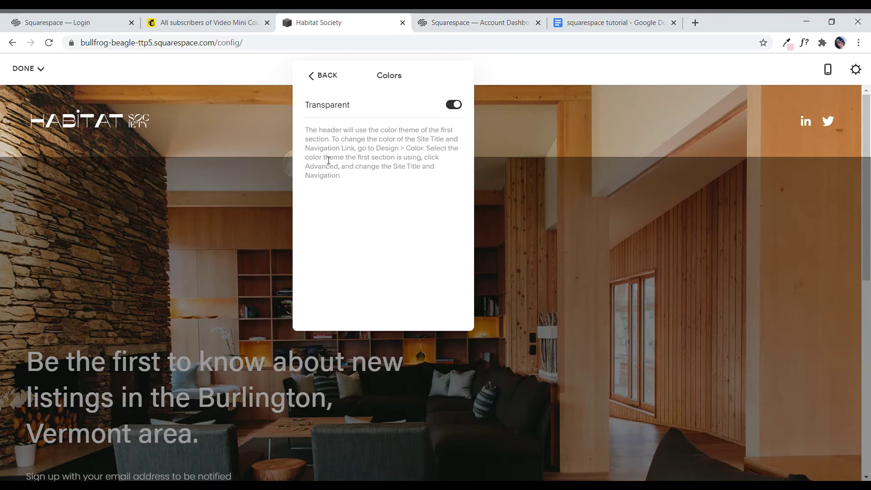
pyautogui.click(330, 78)
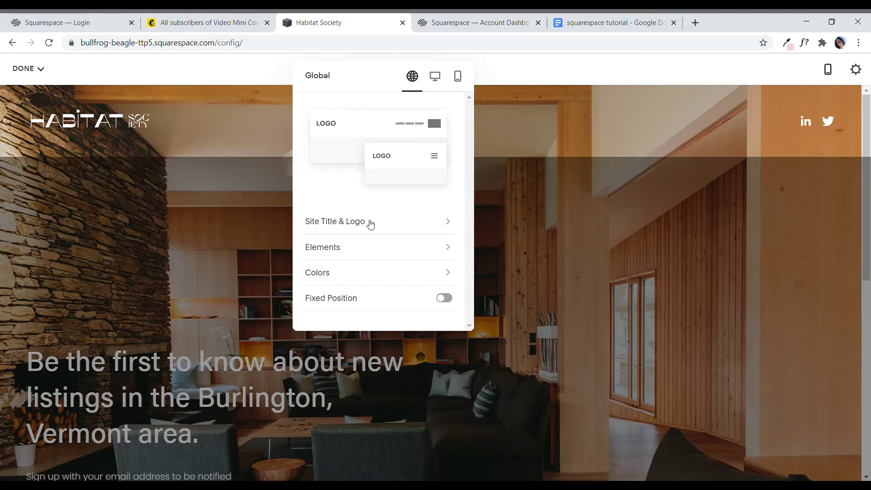
pyautogui.moveTo(305, 103); pyautogui.dragTo(296, 165)
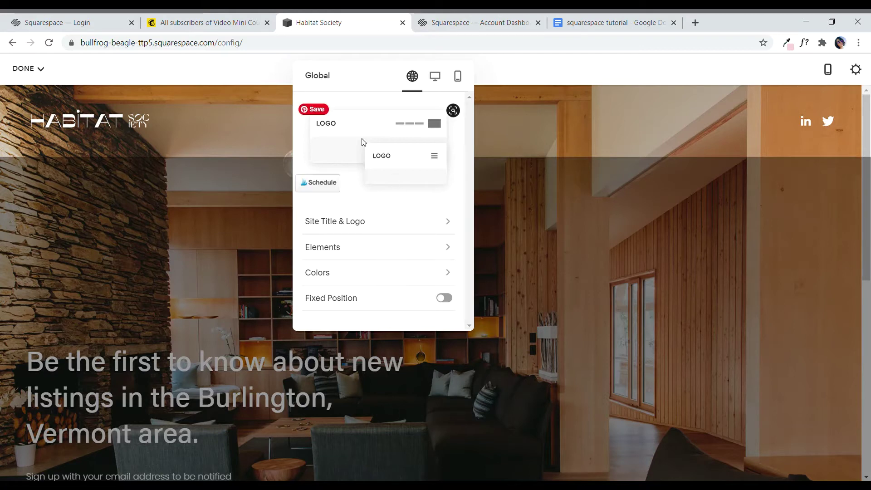
pyautogui.click(544, 131)
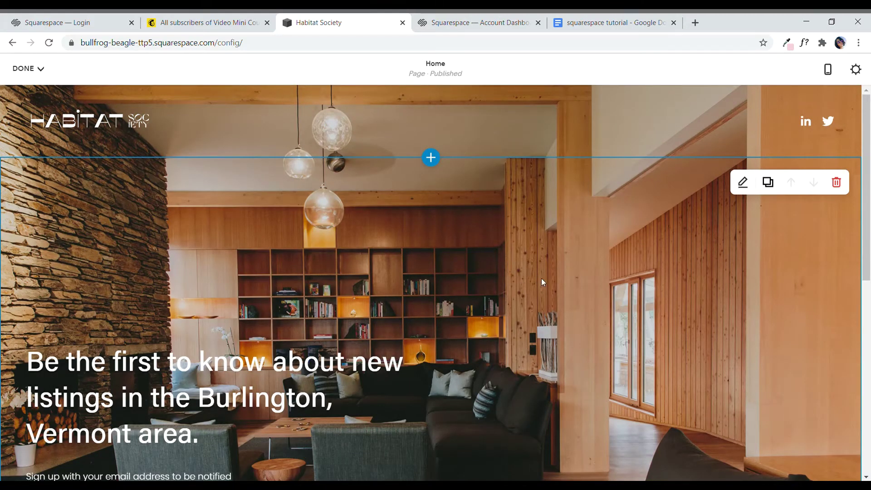
# Step: Upload the laughing-woman-at-laptop photo as the hero section's background image
pyautogui.click(743, 182)
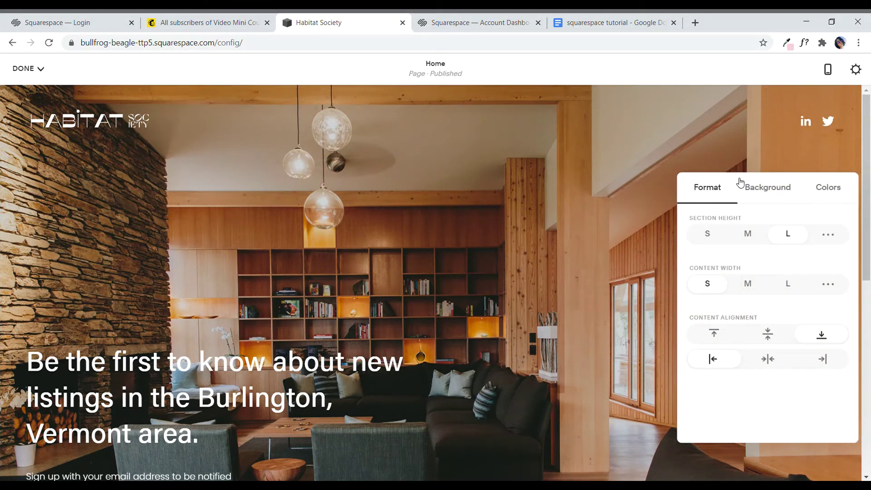
pyautogui.moveTo(779, 180); pyautogui.dragTo(496, 101)
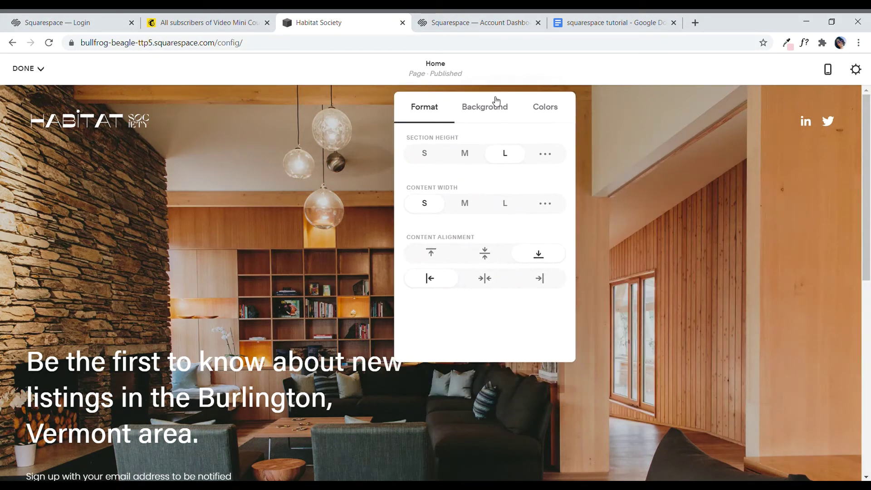
pyautogui.click(492, 111)
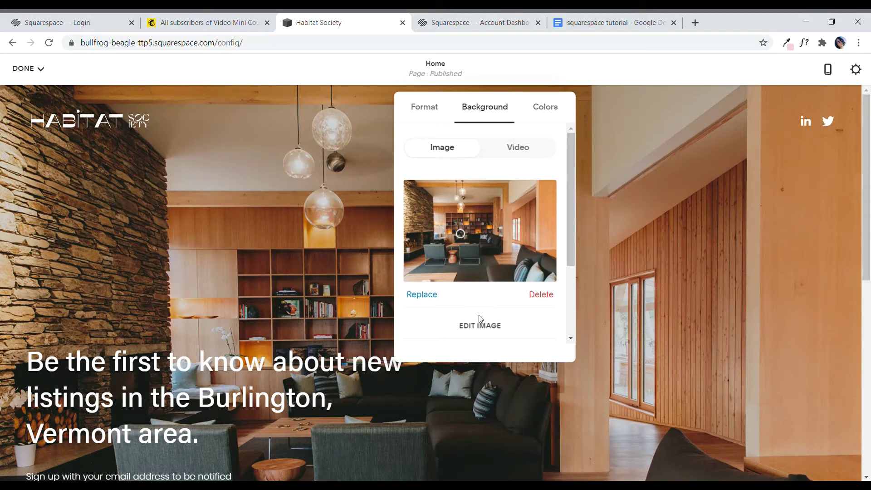
pyautogui.click(422, 294)
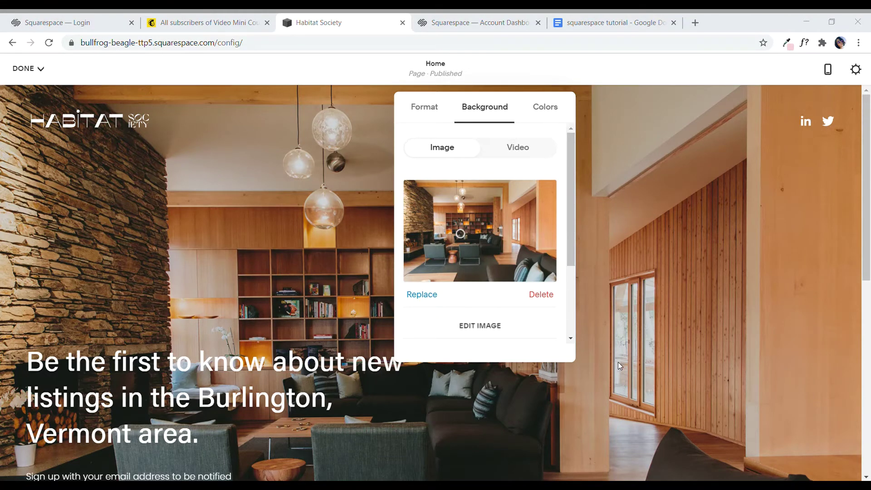
pyautogui.click(608, 368)
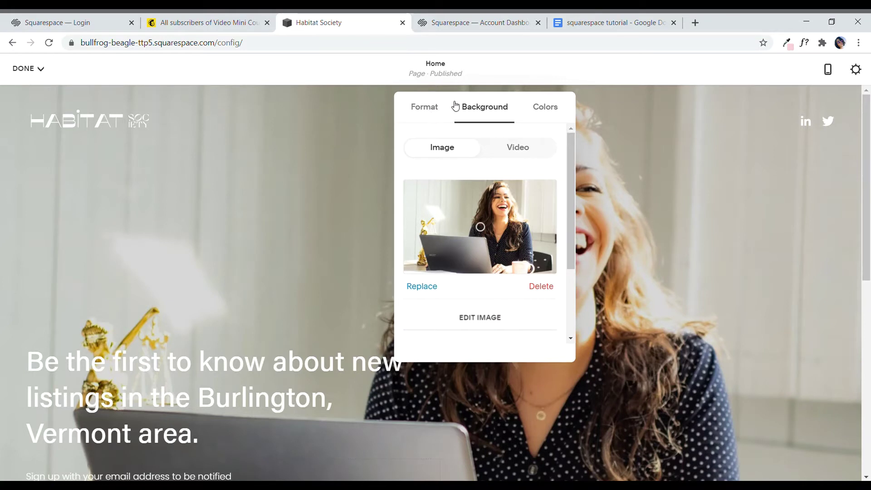
# Step: Try a video background for the hero, then switch it back to the image
pyautogui.moveTo(453, 107); pyautogui.dragTo(237, 72)
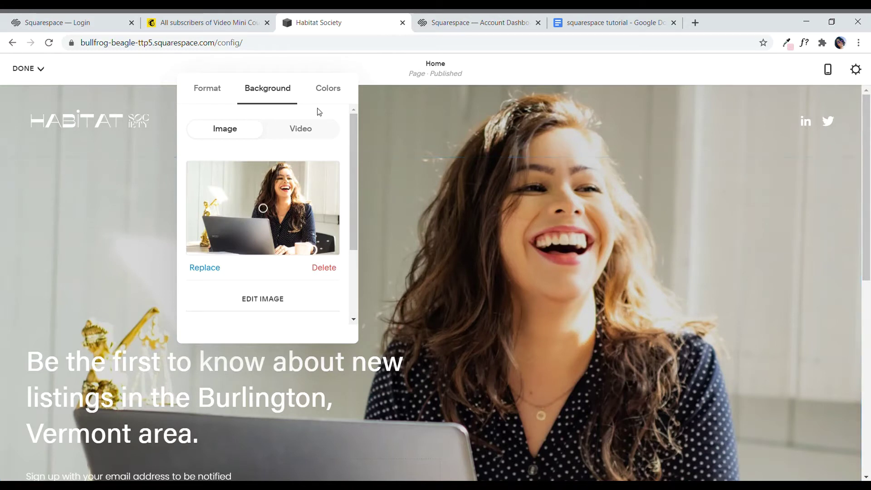
pyautogui.moveTo(334, 114)
pyautogui.mouseDown()
pyautogui.moveTo(344, 142)
pyautogui.moveTo(339, 119)
pyautogui.mouseUp()
pyautogui.moveTo(194, 104); pyautogui.dragTo(484, 169)
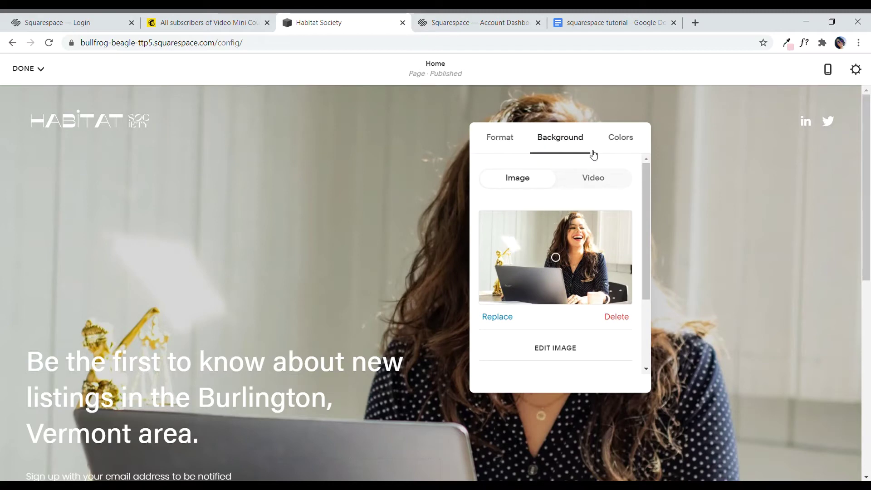
pyautogui.click(601, 182)
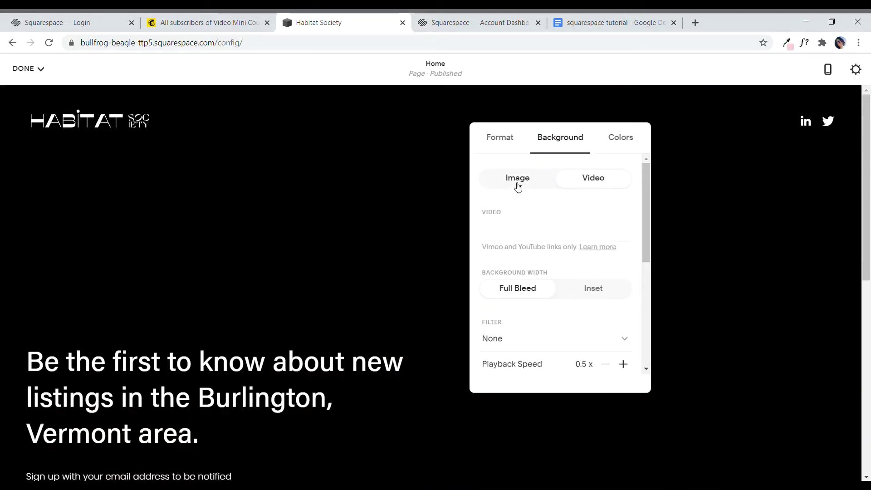
pyautogui.click(517, 178)
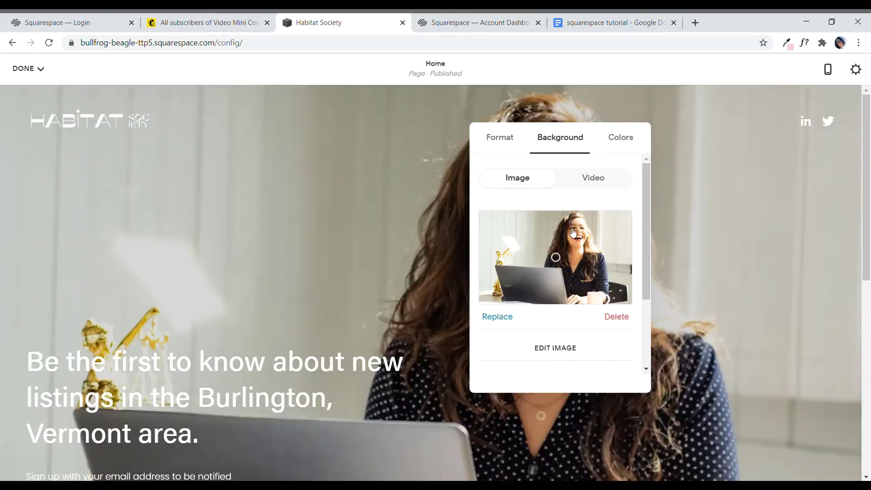
# Step: Raise the hero background's Overlay Opacity from 15% to 33% and close the section settings
pyautogui.scroll(-3, 574, 244)
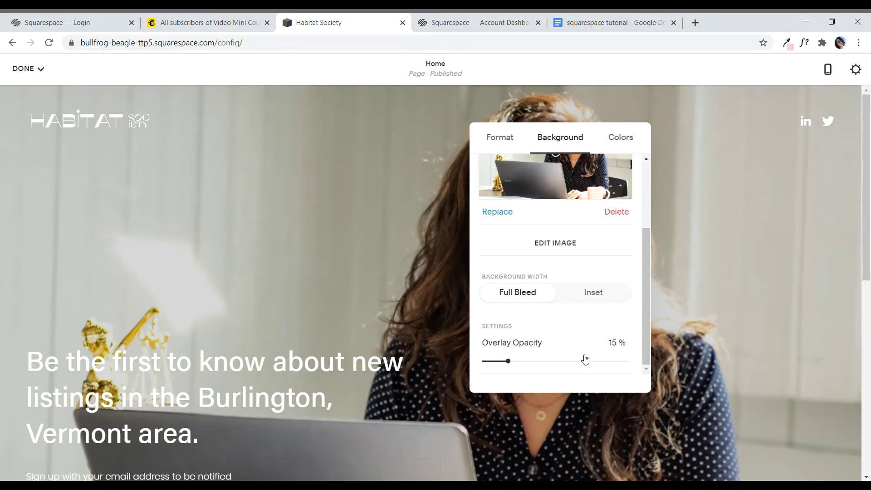
pyautogui.moveTo(514, 365); pyautogui.dragTo(514, 364)
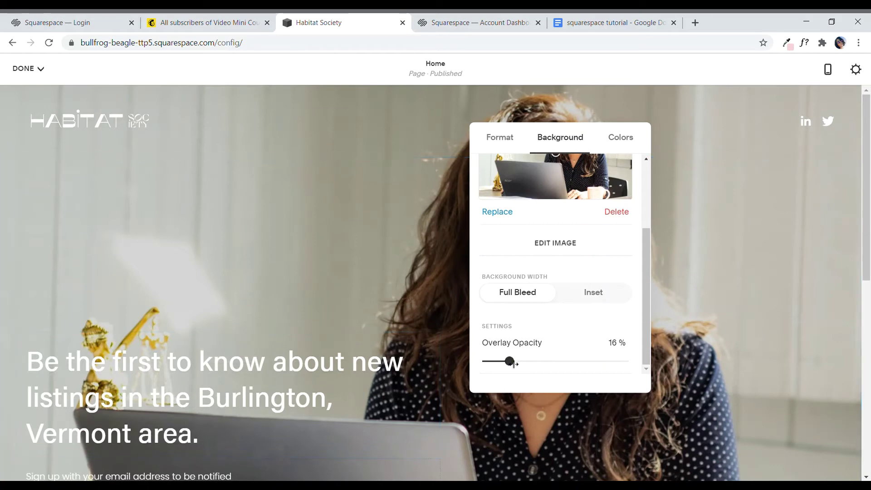
pyautogui.moveTo(515, 365); pyautogui.dragTo(540, 366)
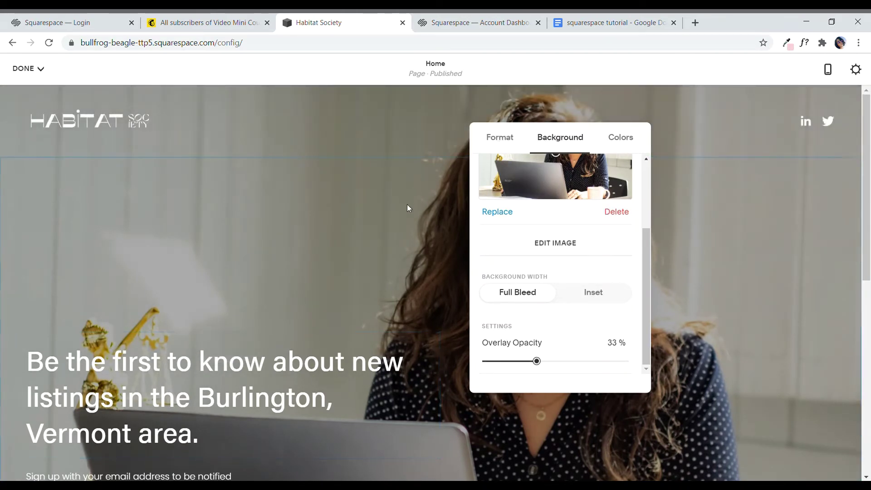
pyautogui.click(416, 232)
# Step: Replace the hero headline with 'I Help Women Launch Businesses with Soul' copied from the Google Doc
pyautogui.scroll(-2, 427, 221)
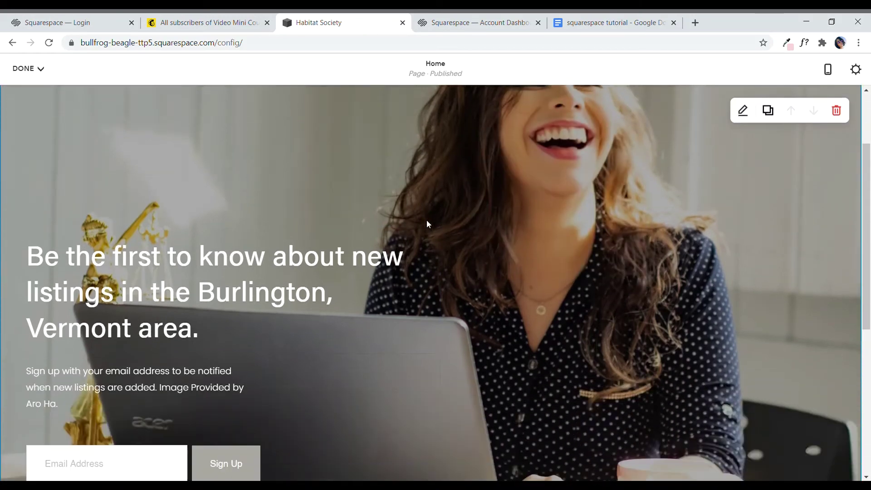
pyautogui.scroll(3, 458, 232)
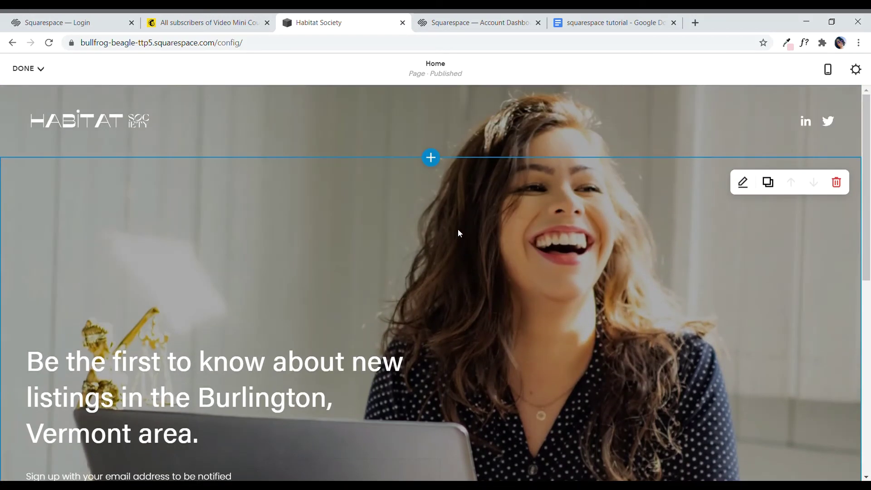
pyautogui.scroll(-1, 458, 233)
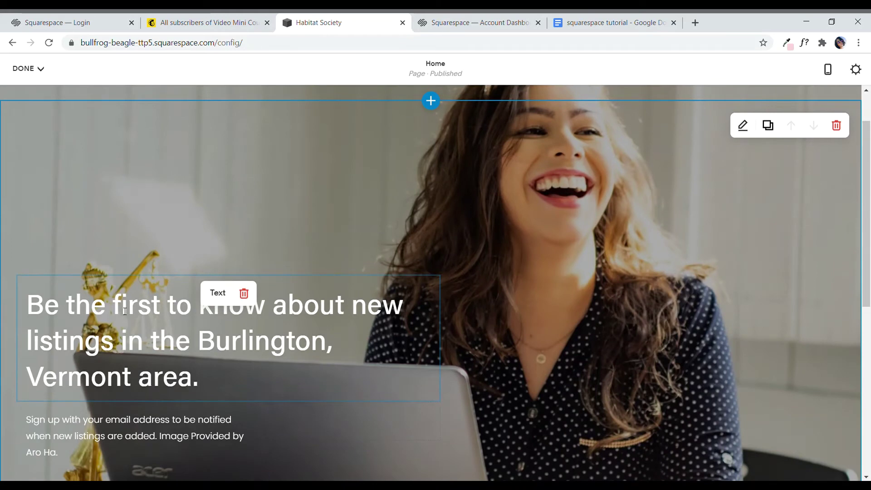
pyautogui.scroll(-1, 558, 238)
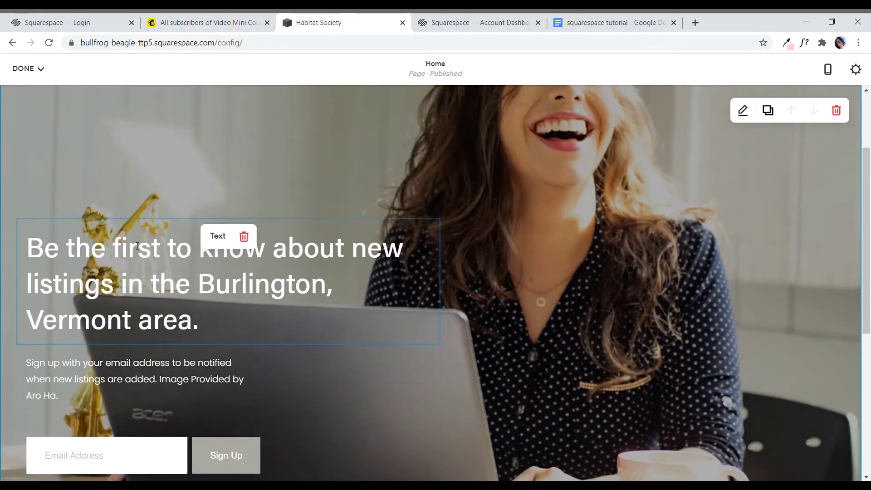
pyautogui.click(137, 245)
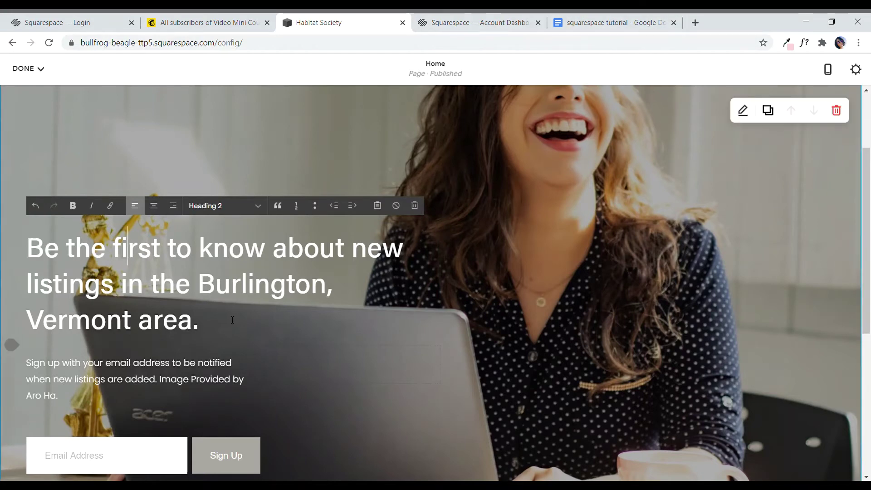
pyautogui.moveTo(231, 319); pyautogui.dragTo(42, 243)
pyautogui.click(127, 282)
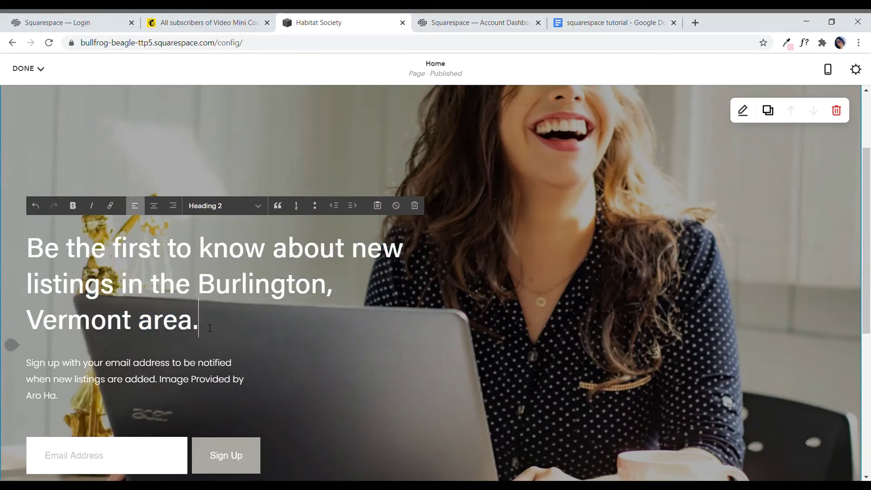
pyautogui.moveTo(12, 344); pyautogui.dragTo(14, 218)
pyautogui.click(612, 22)
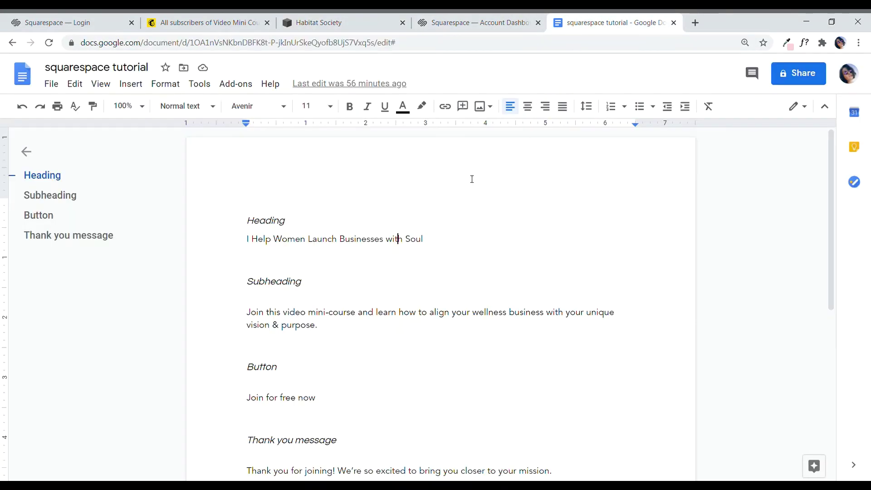
pyautogui.tripleClick(335, 245)
pyautogui.hotkey('ctrl', 'c')
pyautogui.click(483, 20)
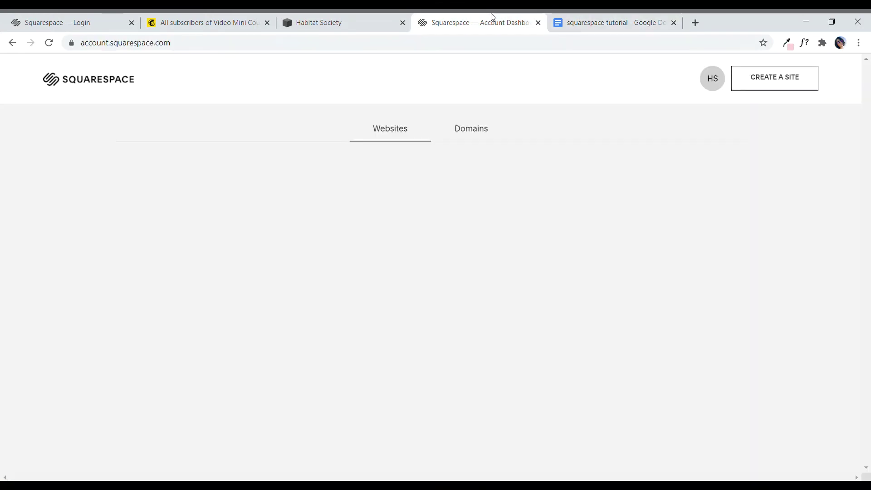
pyautogui.click(311, 16)
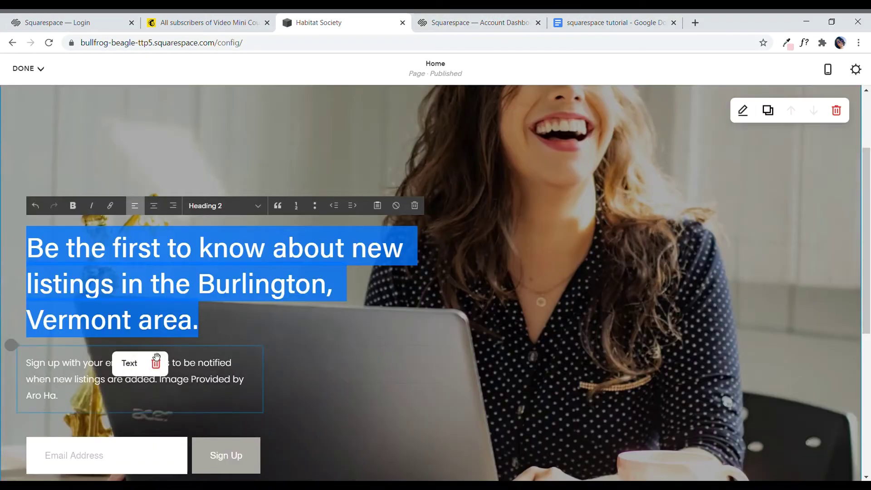
pyautogui.hotkey('ctrl', 'v')
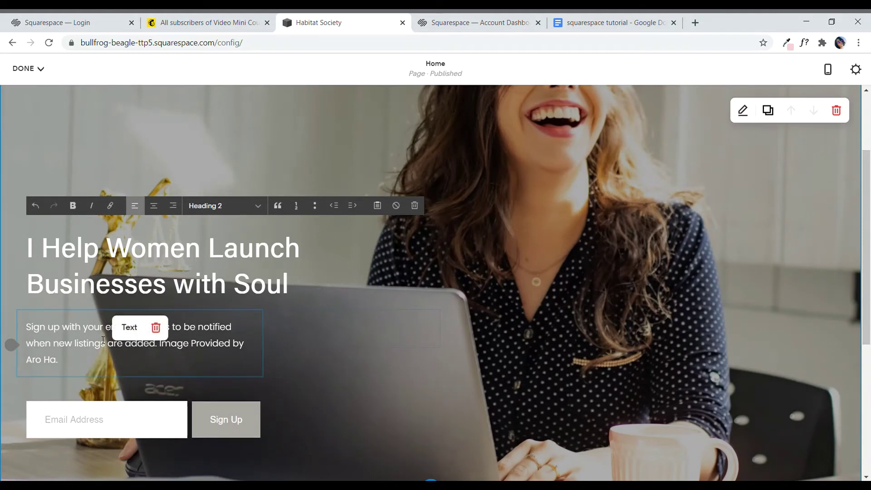
# Step: Paste the doc's Join-this-video-mini-course subheading over the hero paragraph
pyautogui.click(103, 339)
pyautogui.moveTo(32, 332); pyautogui.dragTo(104, 358)
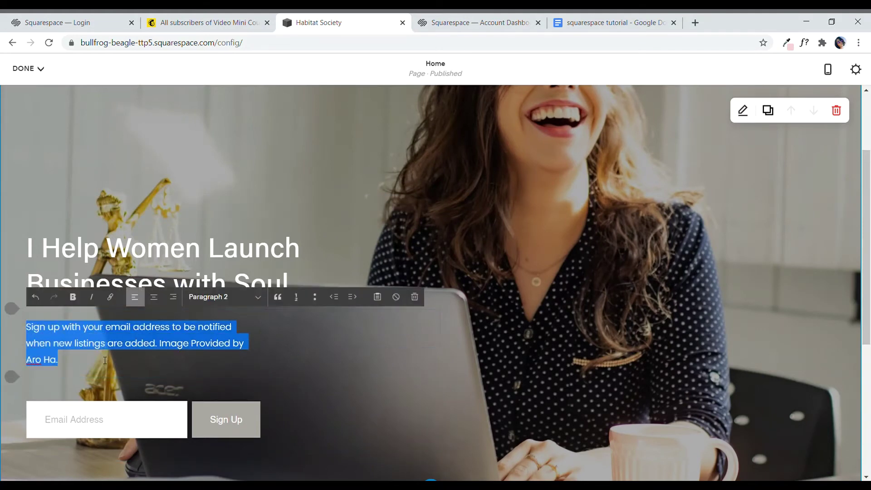
pyautogui.click(581, 23)
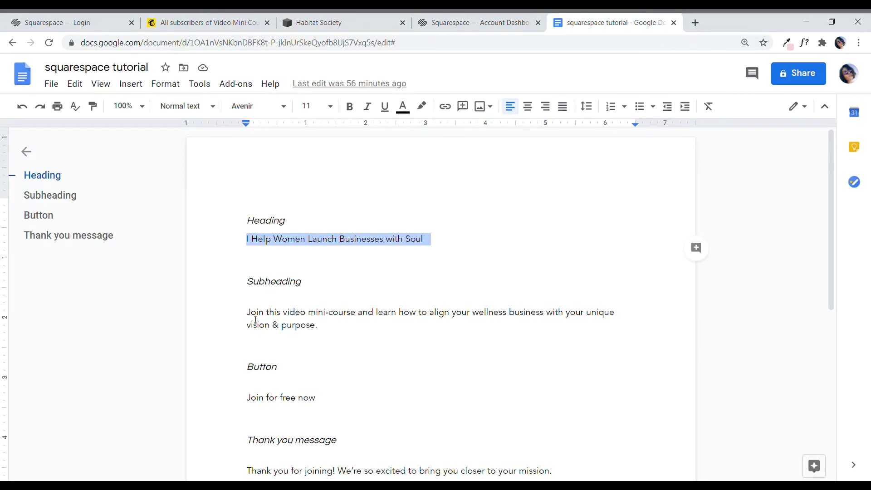
pyautogui.moveTo(247, 313); pyautogui.dragTo(349, 333)
pyautogui.hotkey('ctrl', 'c')
pyautogui.click(472, 24)
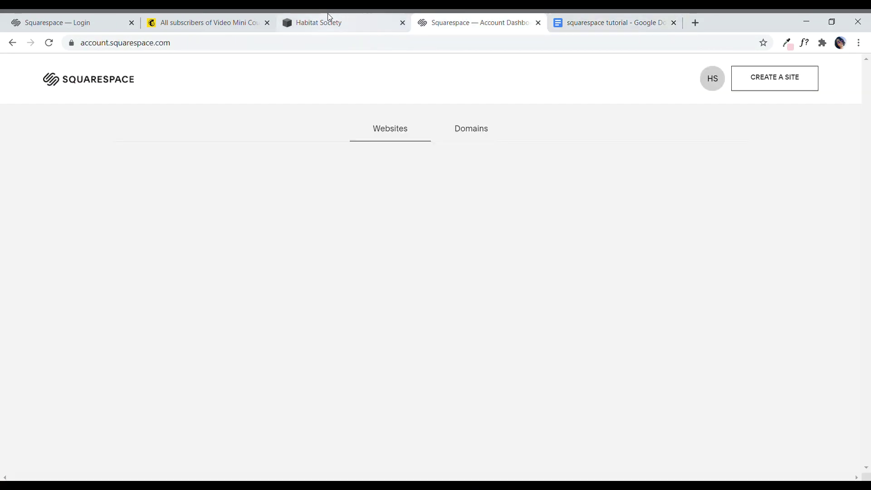
pyautogui.click(329, 18)
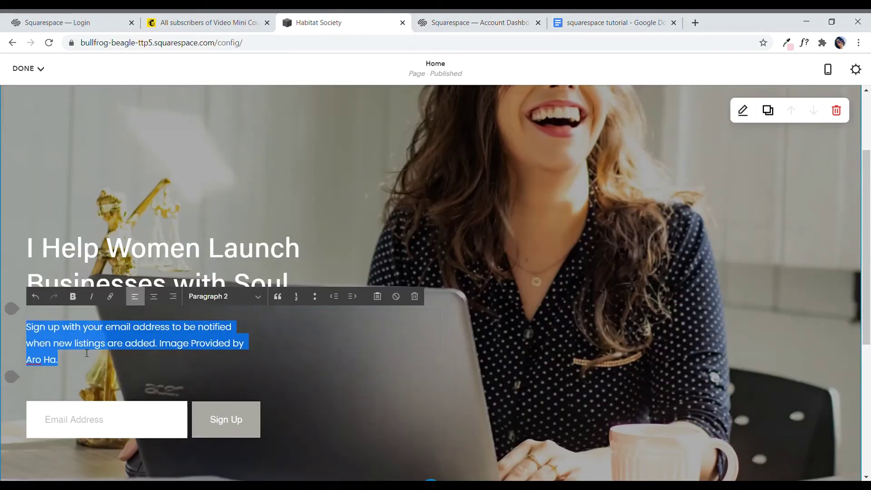
pyautogui.hotkey('ctrl', 'v')
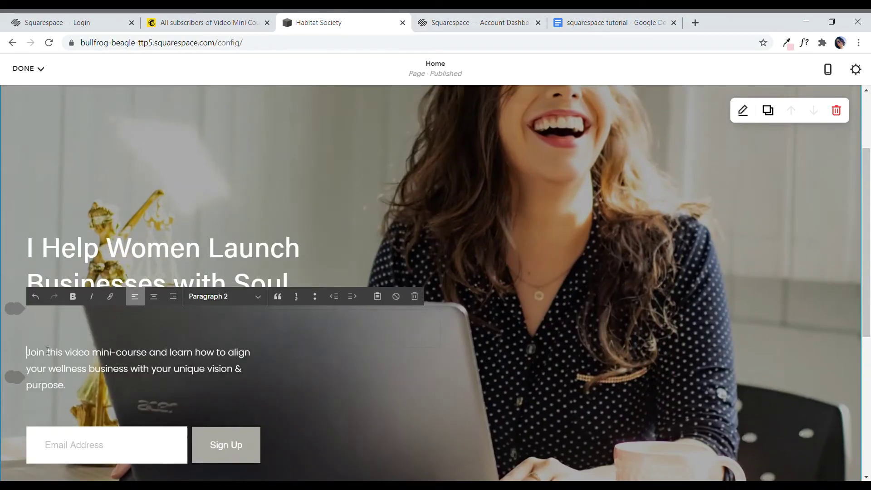
pyautogui.click(342, 440)
pyautogui.scroll(-1, 364, 427)
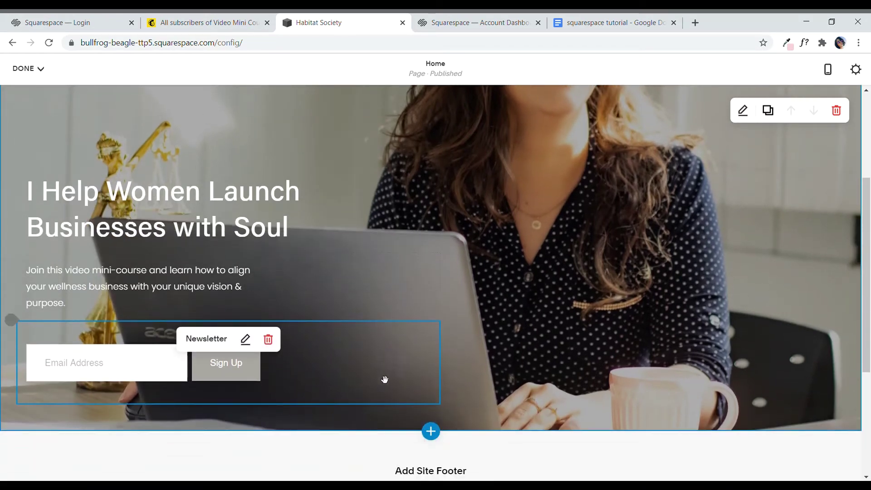
# Step: Delete the Newsletter block from the hero and confirm YES in the removal dialog
pyautogui.scroll(1, 385, 381)
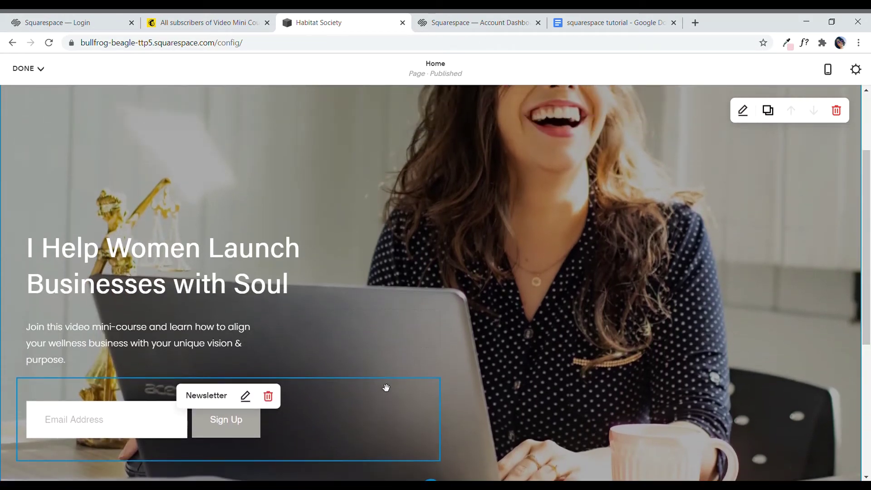
pyautogui.click(269, 397)
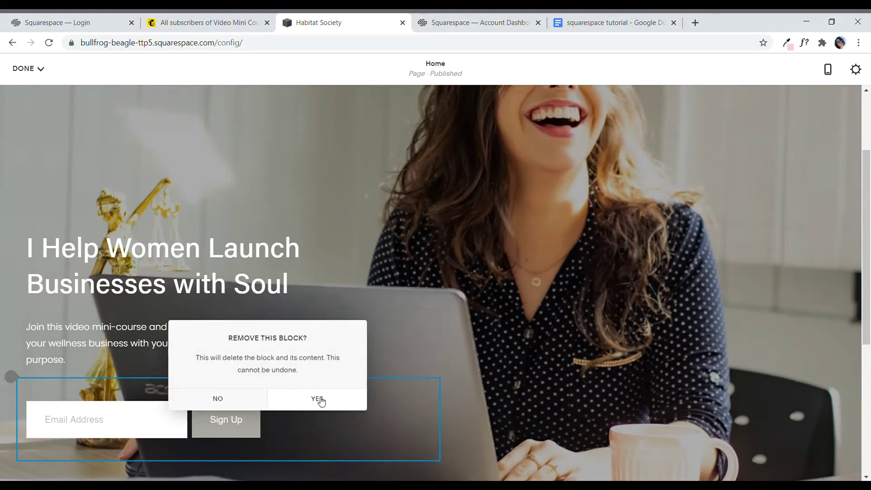
pyautogui.click(318, 400)
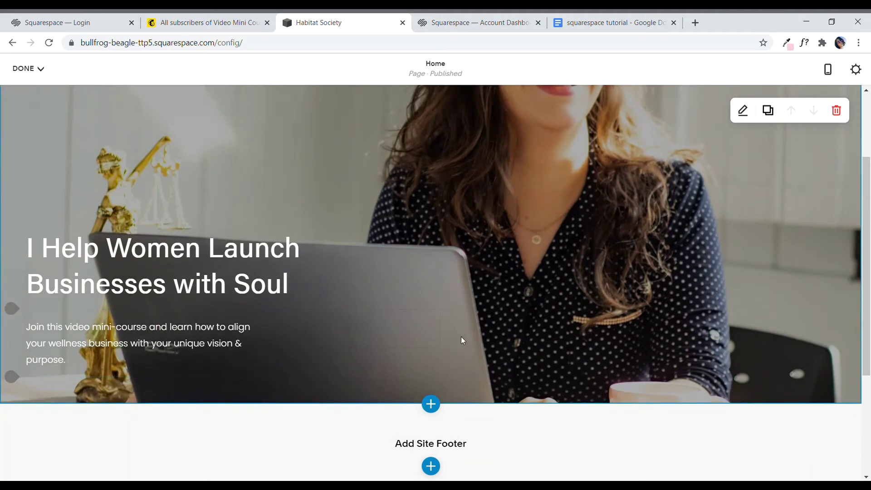
pyautogui.scroll(-1, 481, 328)
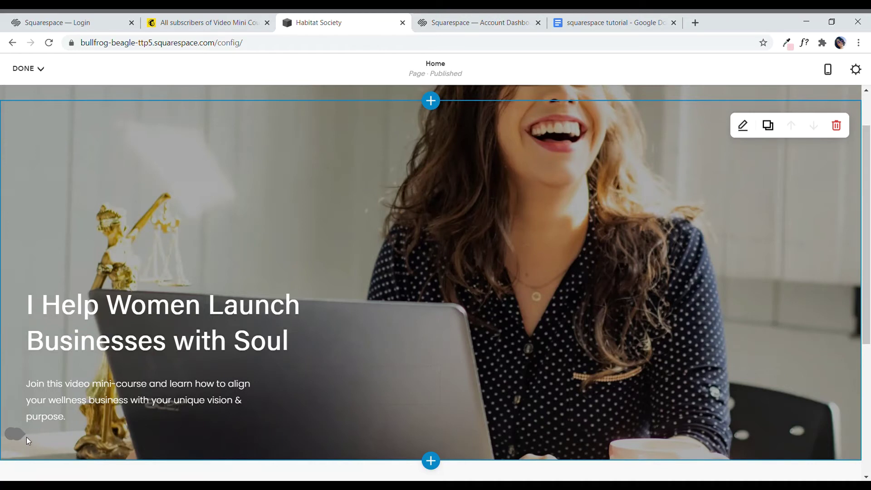
# Step: Insert a Form block below the hero text and name it Video Mini Course Opt In
pyautogui.moveTo(25, 438)
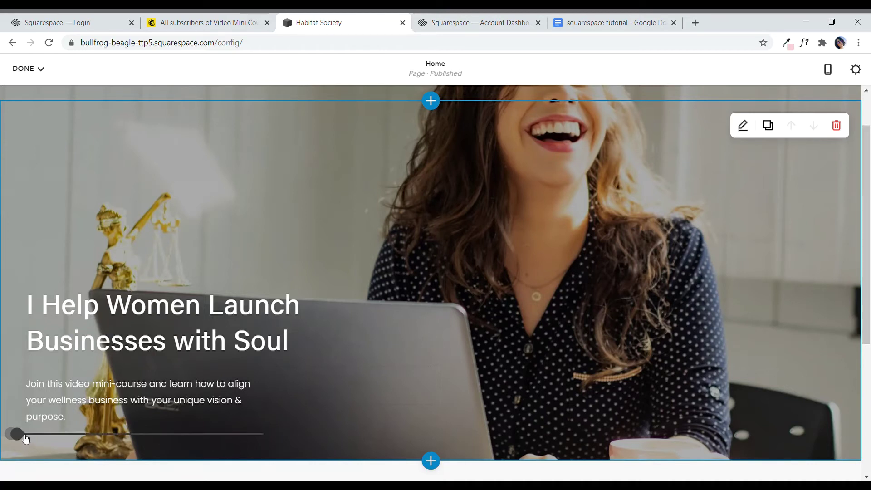
pyautogui.click(24, 439)
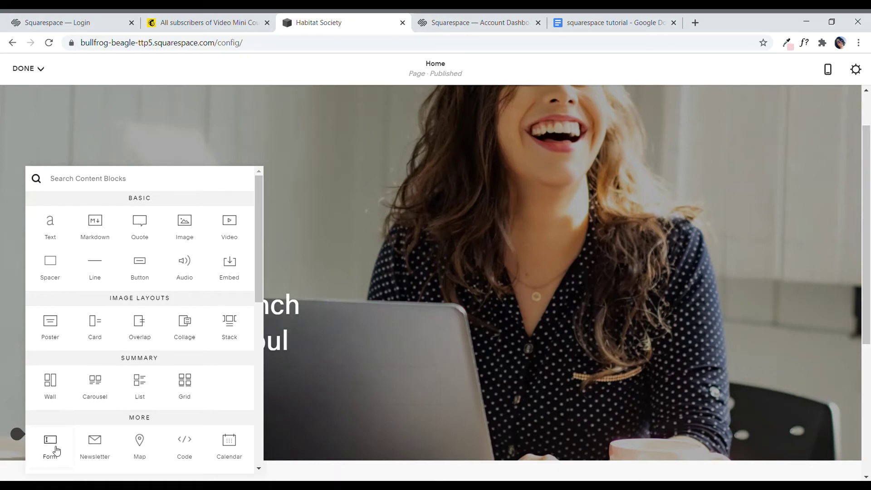
pyautogui.press('Escape')
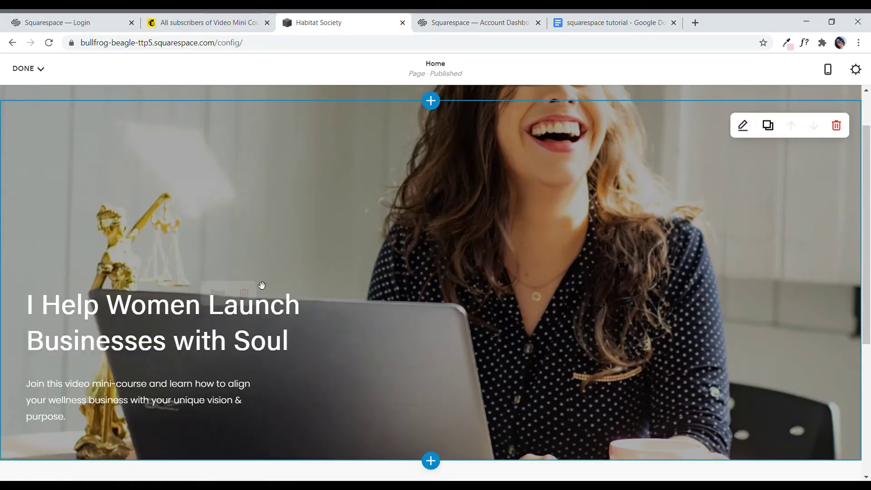
pyautogui.scroll(-3, 262, 285)
pyautogui.scroll(3, 262, 285)
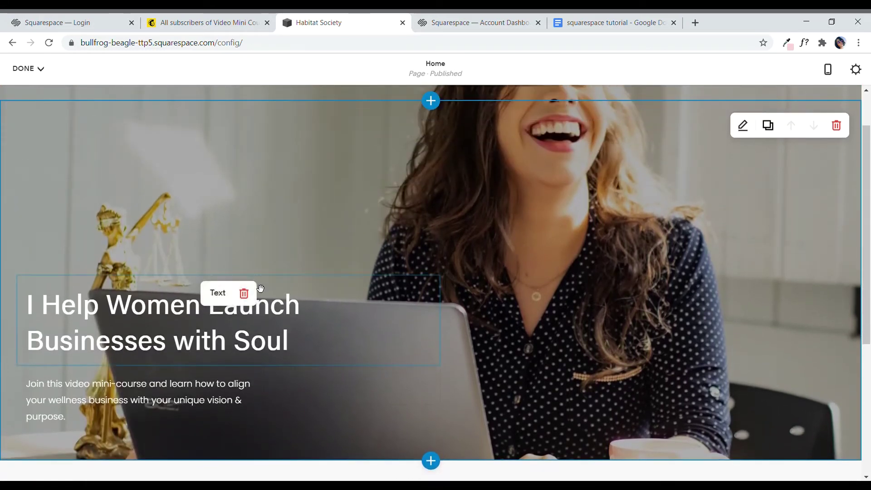
pyautogui.click(16, 435)
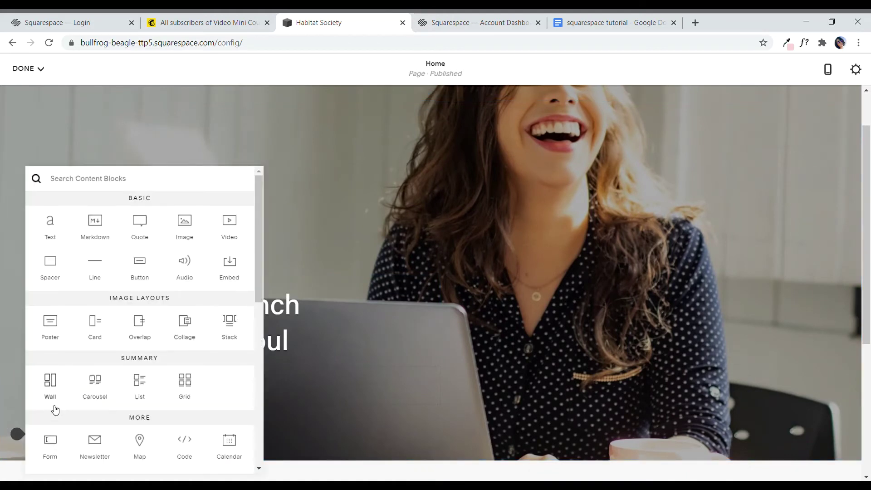
pyautogui.click(55, 446)
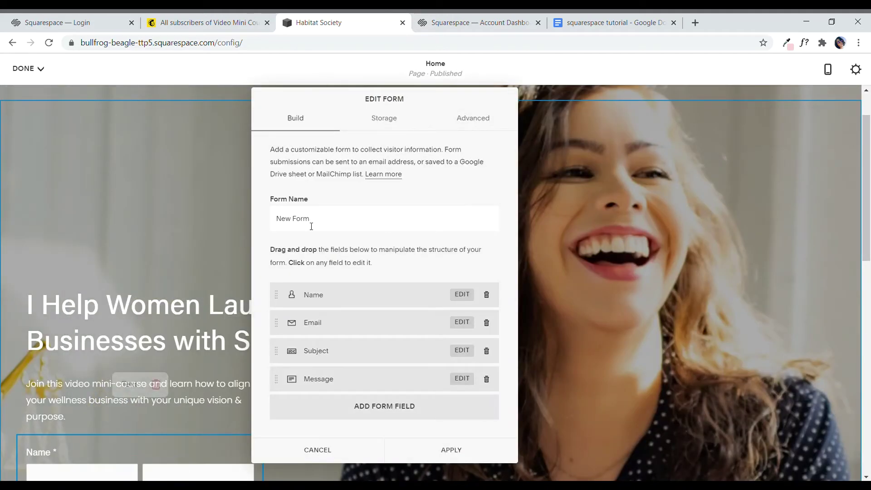
pyautogui.moveTo(412, 108); pyautogui.dragTo(383, 115)
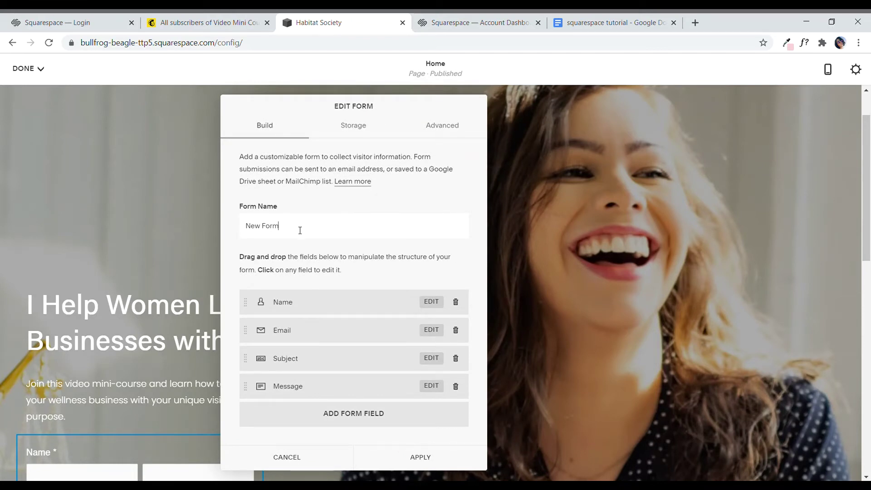
pyautogui.moveTo(317, 229); pyautogui.dragTo(232, 233)
pyautogui.press('BackSpace')
pyautogui.write('Video Mini Course Opt In')
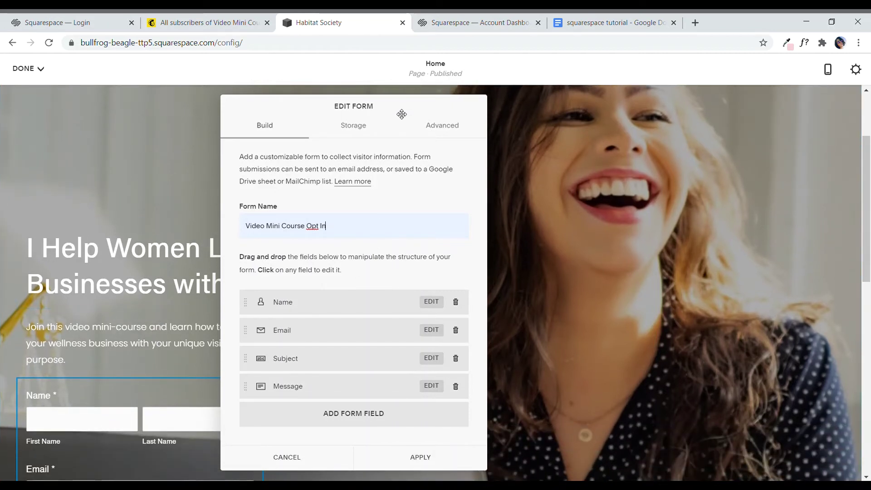
# Step: Delete the form's Subject, Message and Name fields, leaving only Email
pyautogui.moveTo(398, 112); pyautogui.dragTo(494, 106)
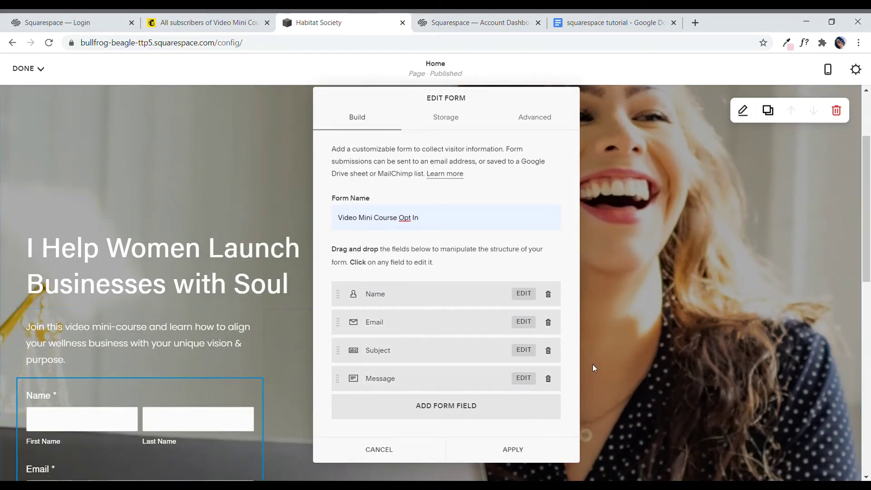
pyautogui.click(548, 351)
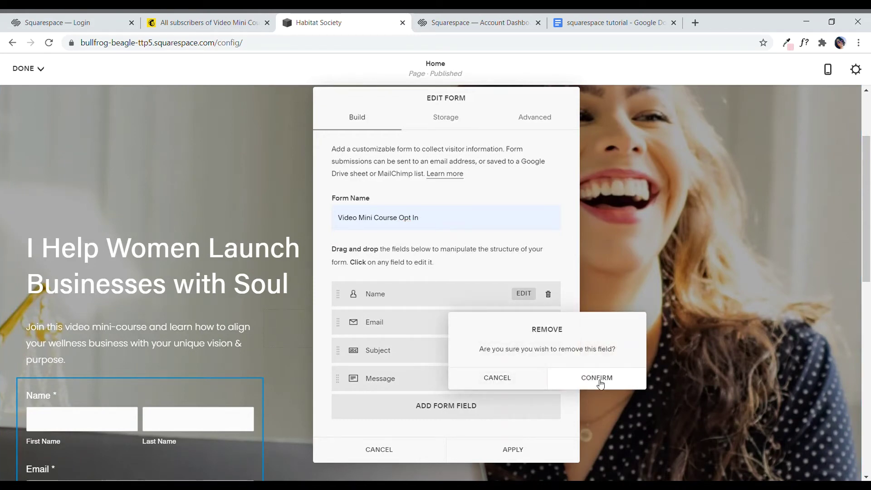
pyautogui.click(600, 384)
pyautogui.click(549, 350)
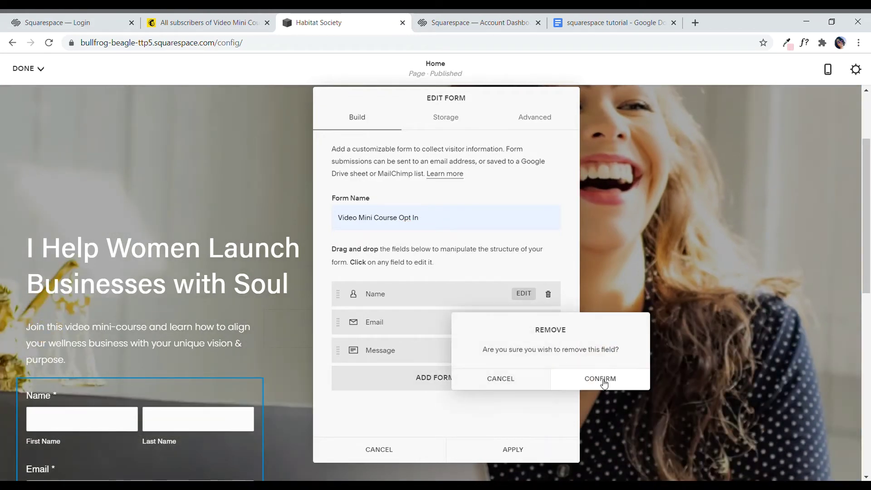
pyautogui.click(602, 382)
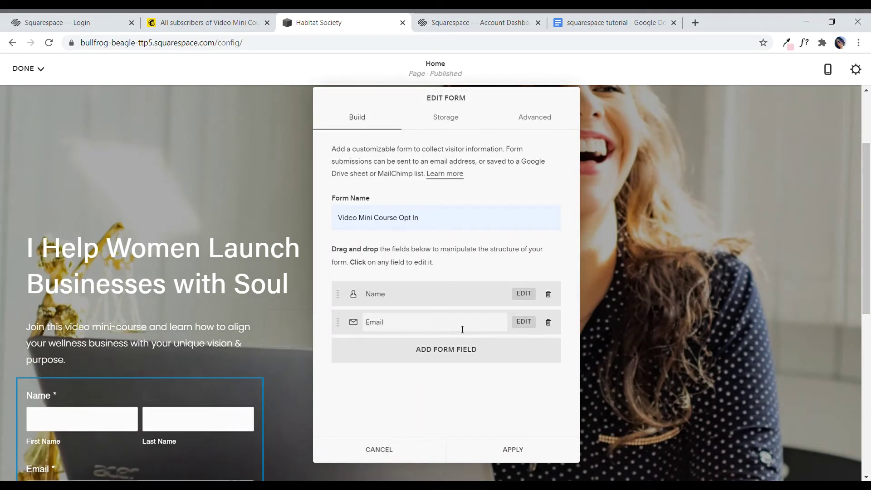
pyautogui.scroll(-1, 71, 421)
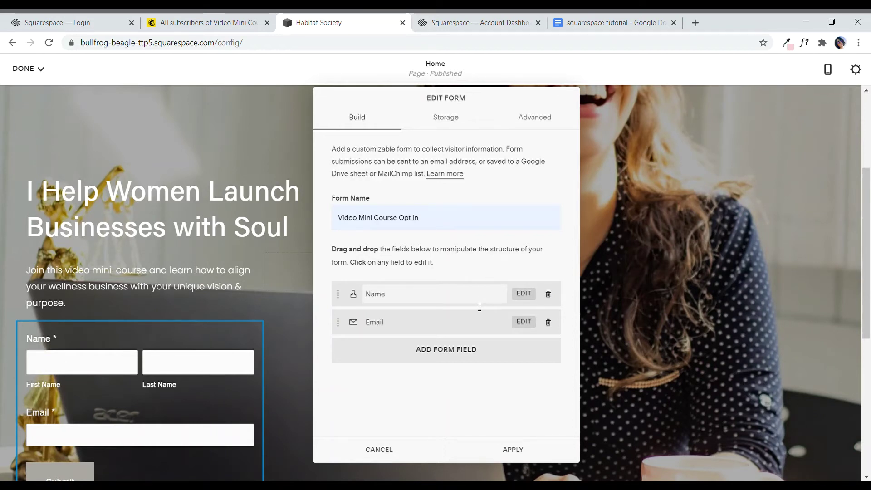
pyautogui.click(548, 294)
pyautogui.click(598, 330)
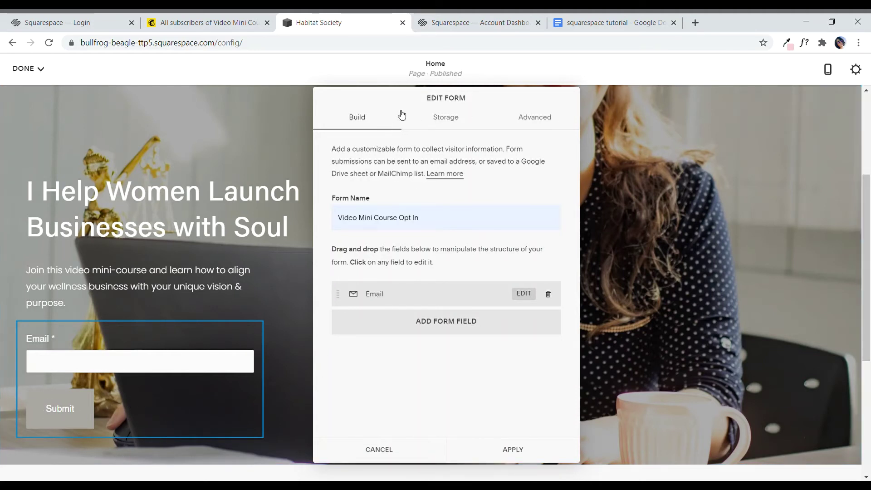
pyautogui.moveTo(427, 108); pyautogui.dragTo(408, 112)
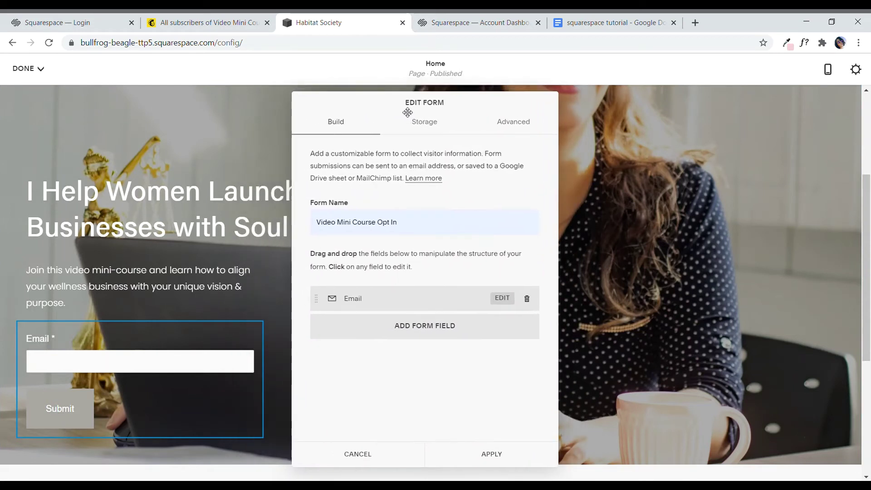
# Step: Paste 'Join for free now' from the tutorial doc into the Submit Button Label and apply
pyautogui.click(518, 129)
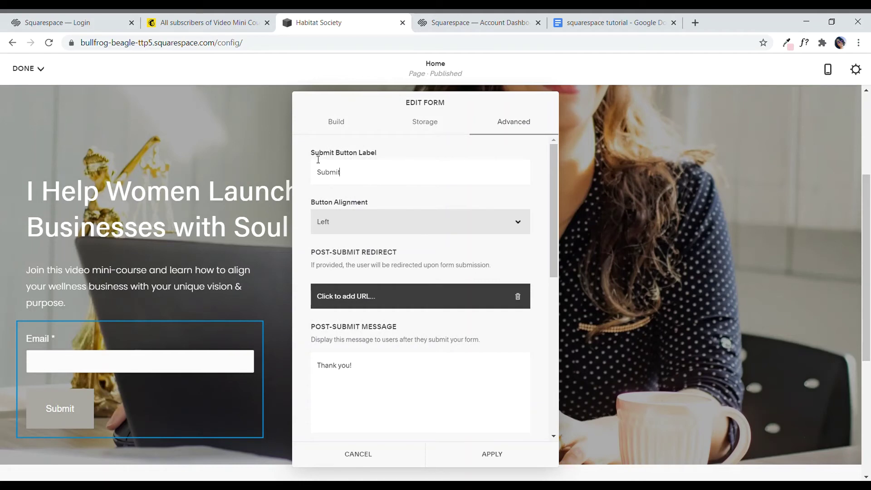
pyautogui.click(607, 20)
pyautogui.click(331, 404)
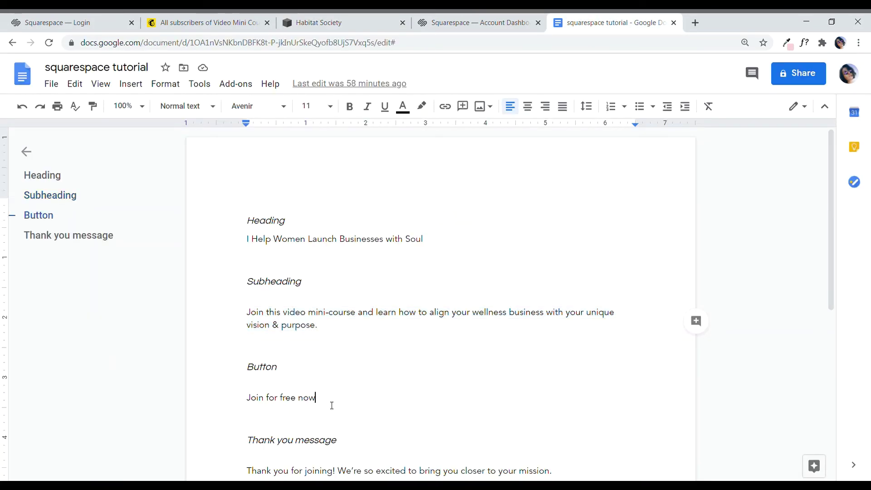
pyautogui.keyDown('shift'); pyautogui.click(247, 402); pyautogui.keyUp('shift')
pyautogui.hotkey('ctrl', 'c')
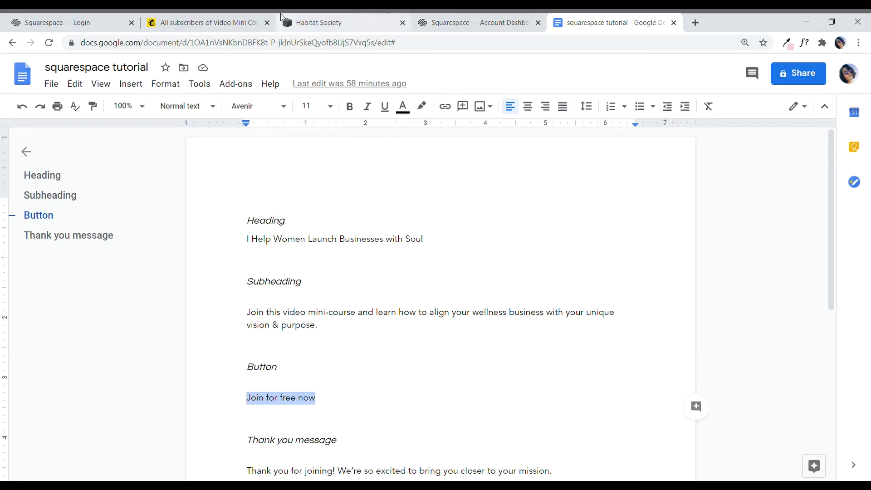
pyautogui.click(318, 22)
pyautogui.doubleClick(350, 178)
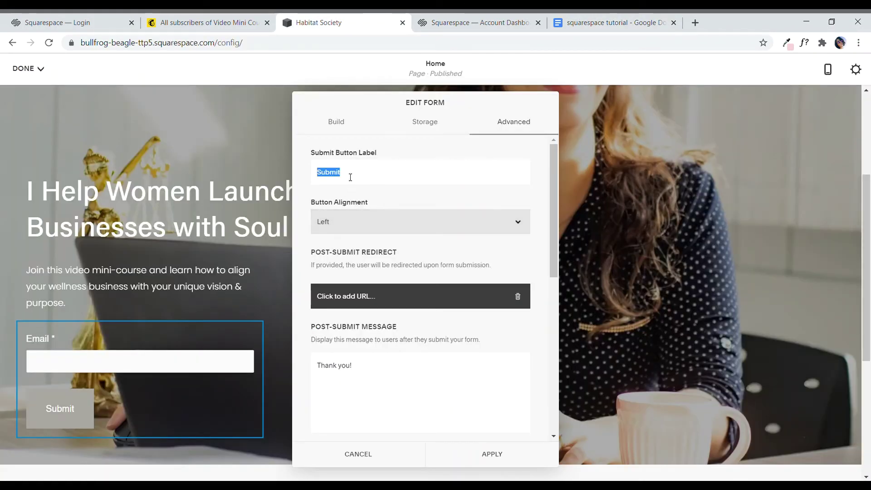
pyautogui.hotkey('ctrl', 'v')
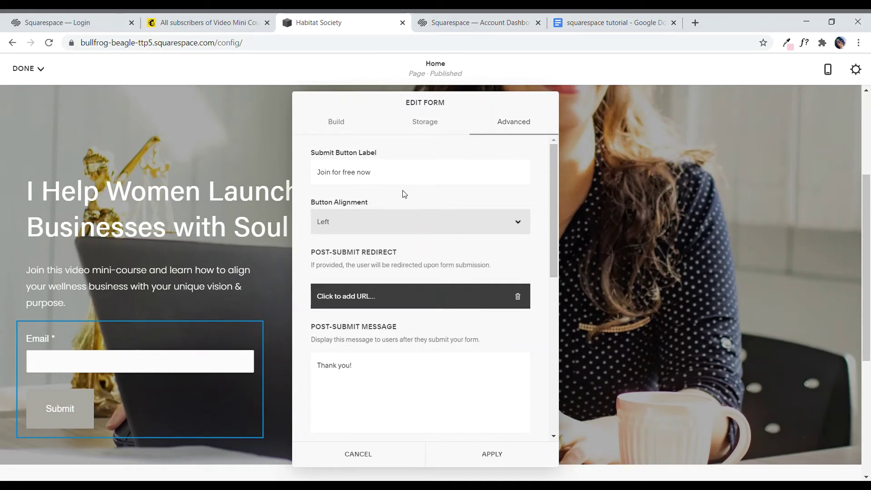
pyautogui.click(494, 454)
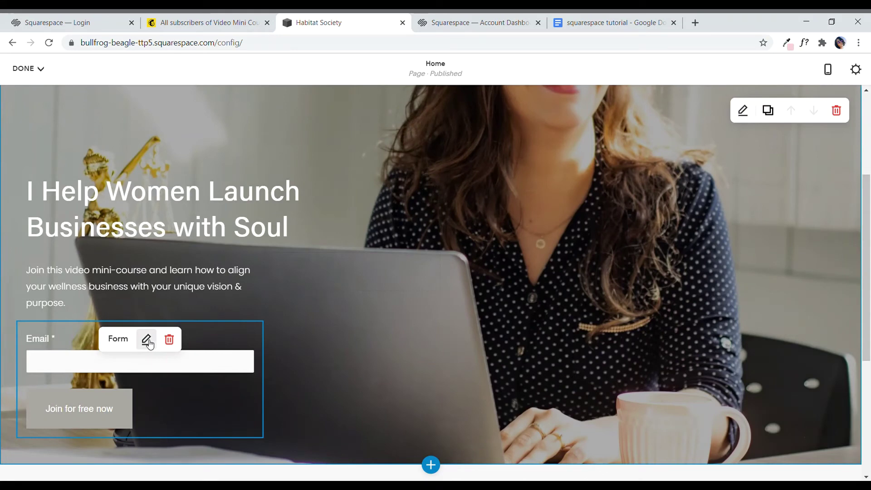
# Step: Connect the form's Storage to MailChimp with the Video Mini Course Opt In list and apply
pyautogui.click(147, 341)
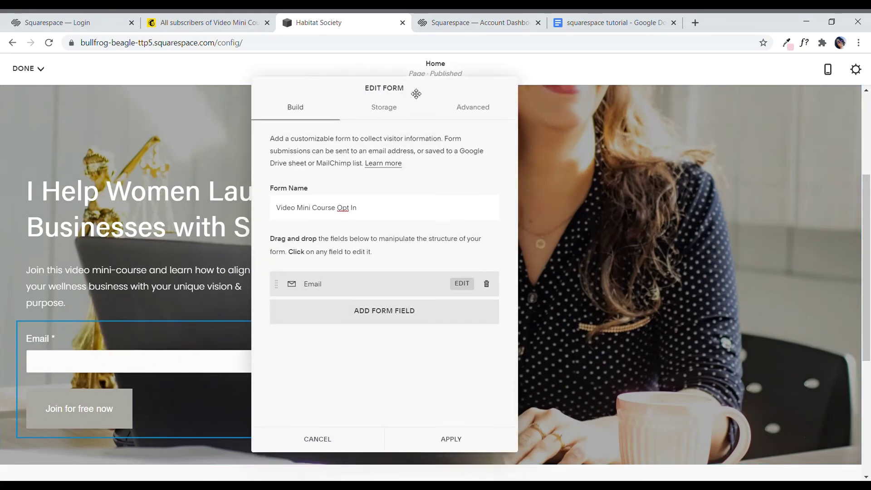
pyautogui.moveTo(416, 93); pyautogui.dragTo(445, 101)
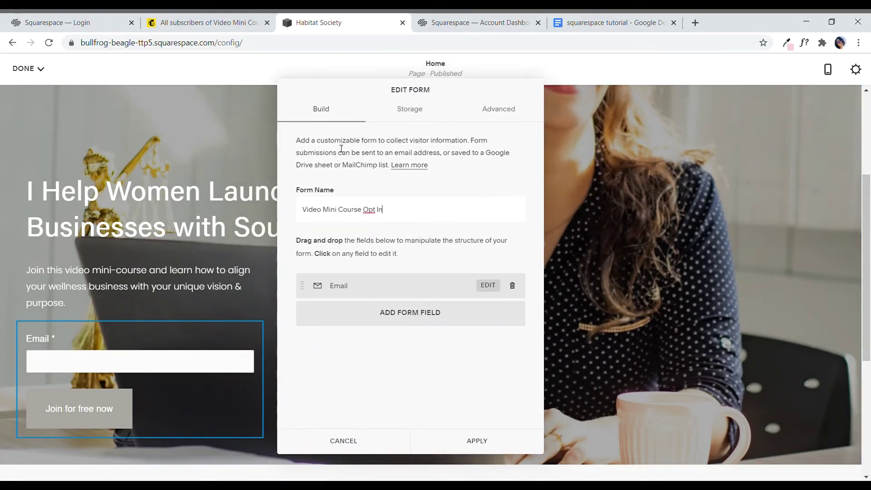
pyautogui.click(412, 118)
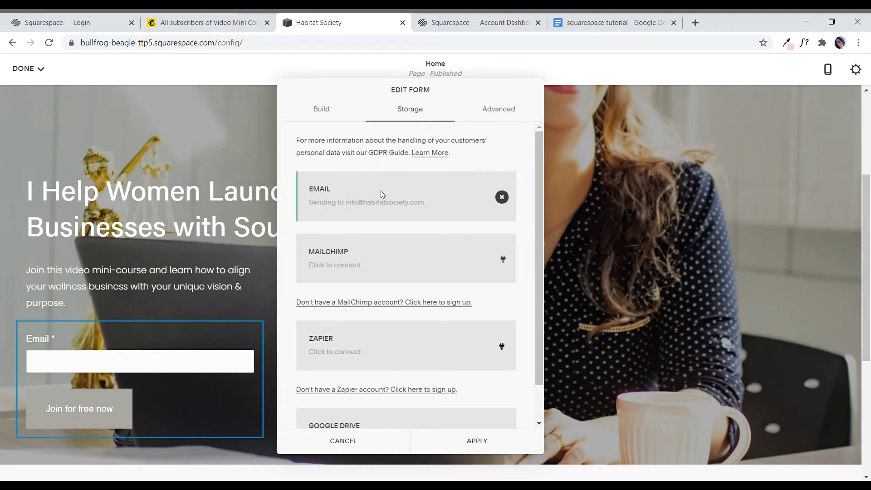
pyautogui.moveTo(380, 260)
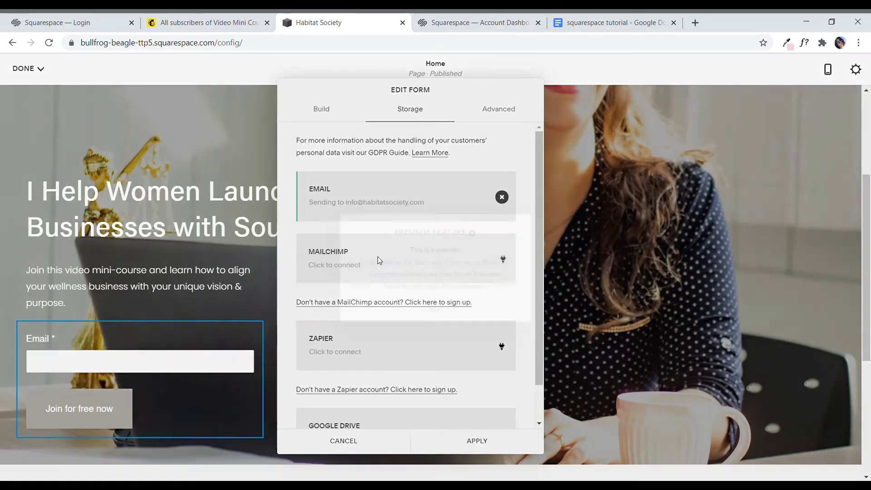
pyautogui.click(443, 313)
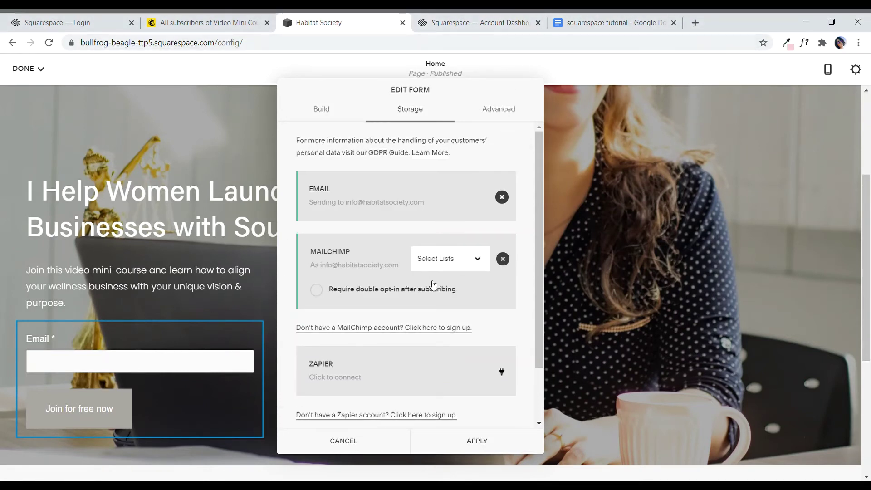
pyautogui.click(464, 284)
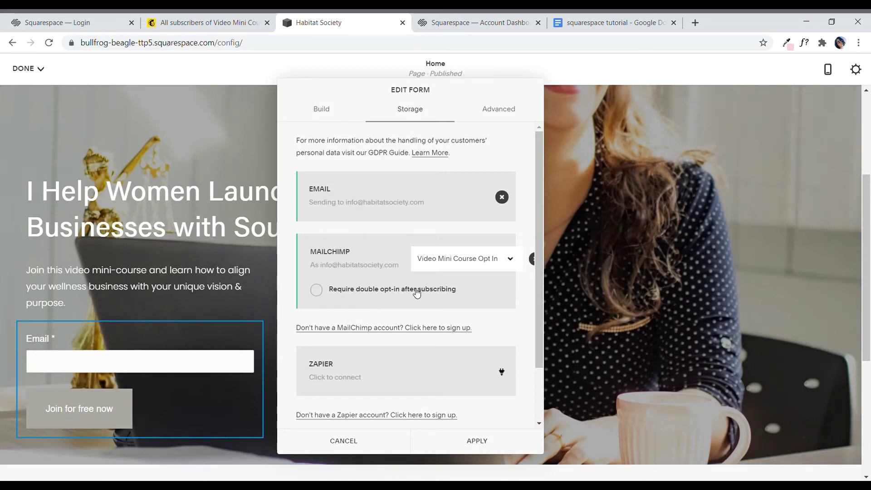
pyautogui.scroll(-2, 462, 303)
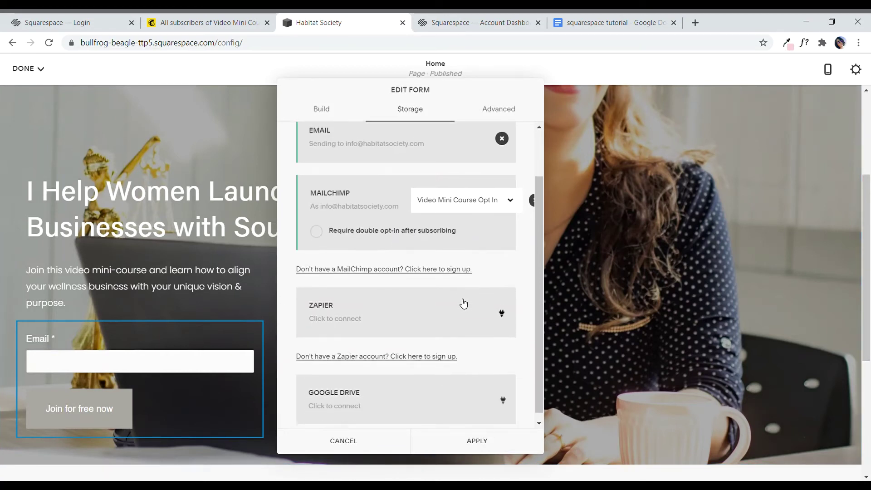
pyautogui.click(482, 443)
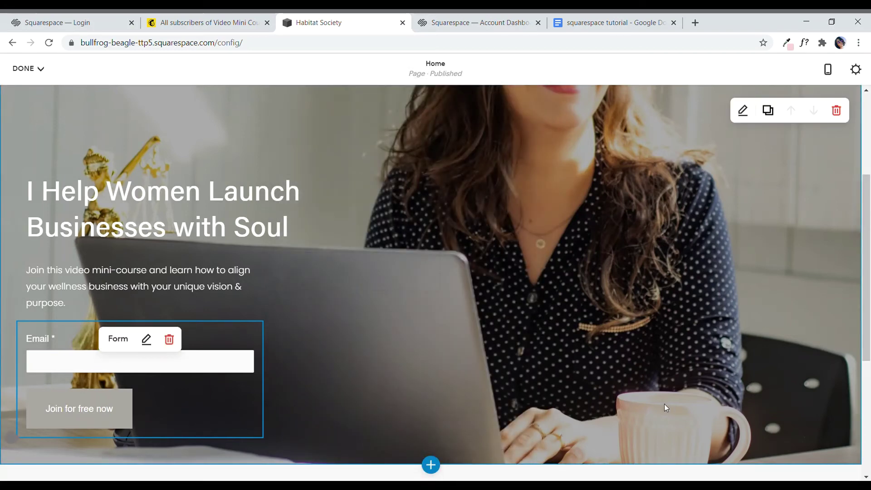
# Step: Switch to Mobile Preview and scroll through the Home page at phone size
pyautogui.scroll(3, 653, 423)
pyautogui.scroll(-2, 653, 423)
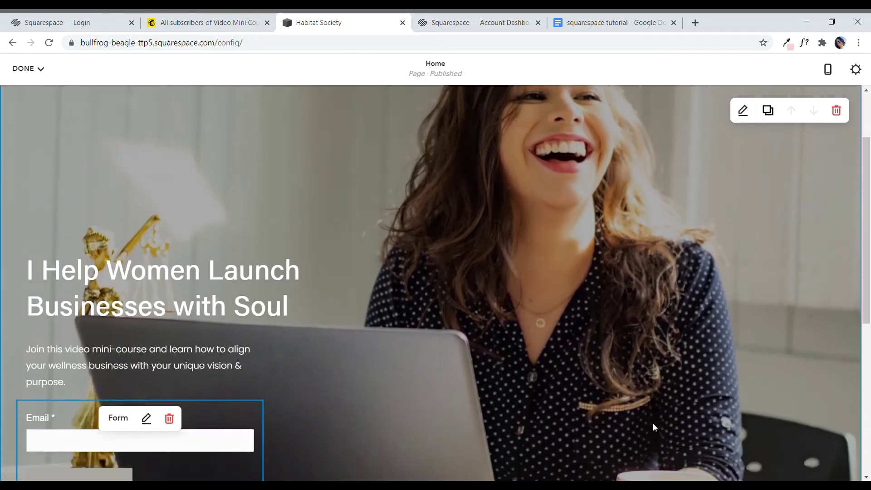
pyautogui.scroll(3, 650, 426)
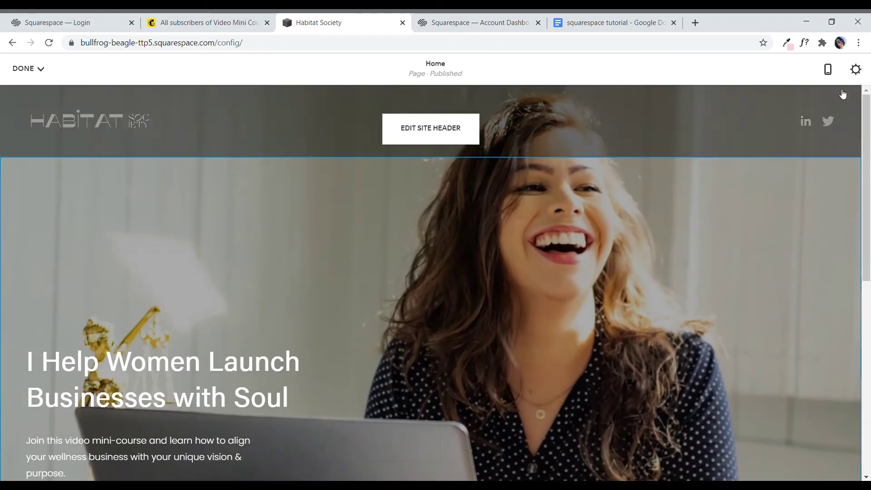
pyautogui.click(832, 75)
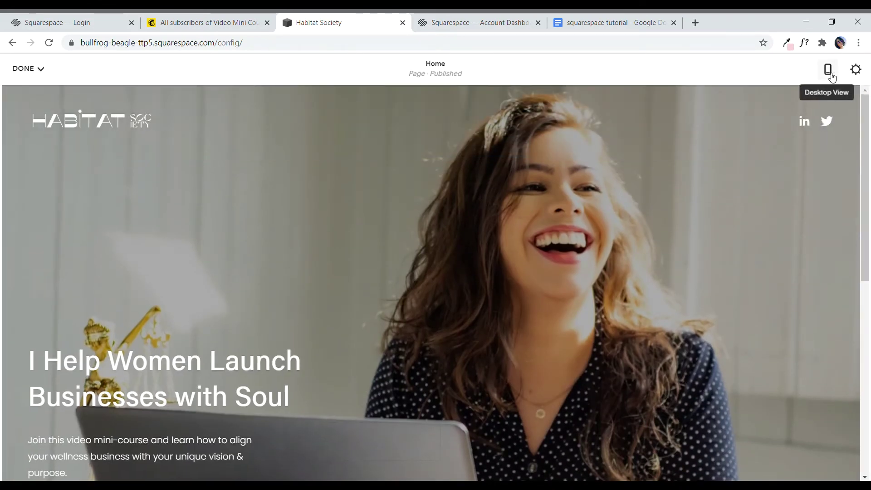
pyautogui.scroll(-4, 521, 154)
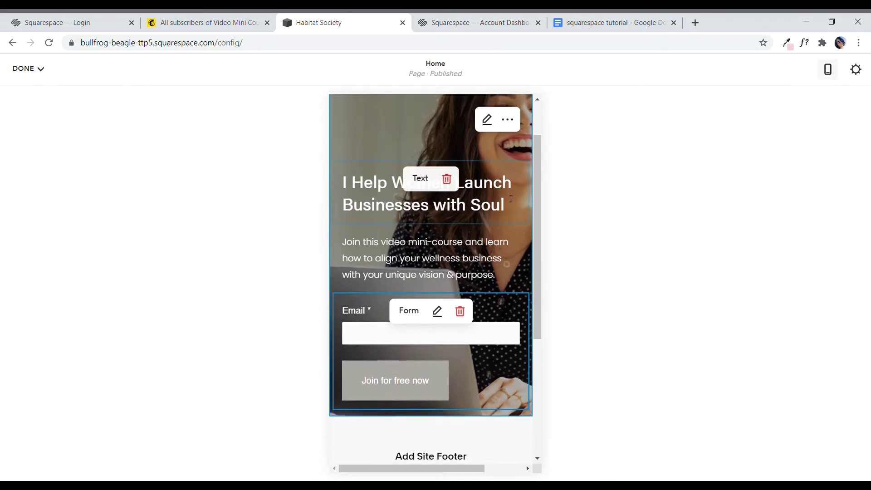
pyautogui.scroll(1, 523, 344)
pyautogui.scroll(3, 529, 375)
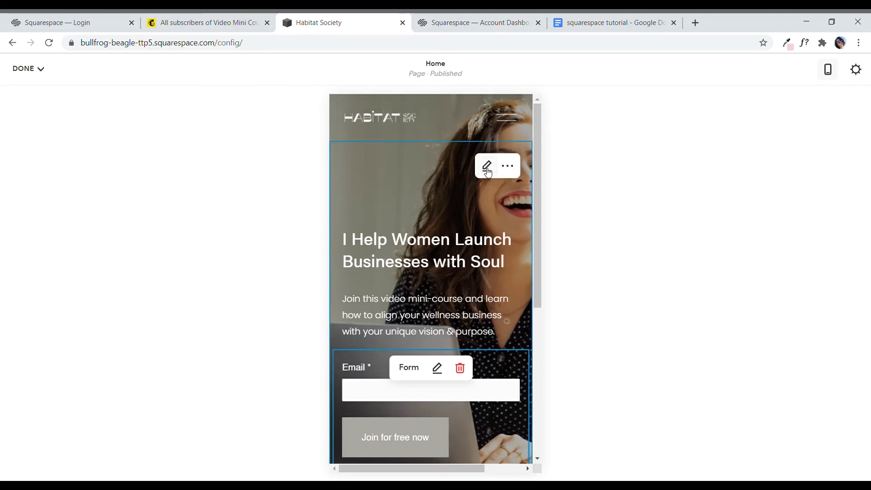
# Step: Move the hero background image settings aside, close them, and bring up the DONE save/discard menu
pyautogui.click(487, 169)
pyautogui.click(745, 162)
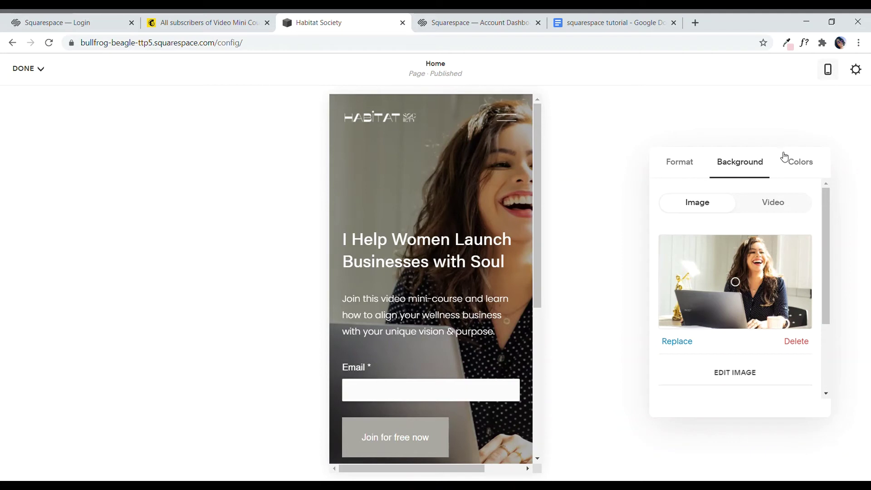
pyautogui.moveTo(785, 157); pyautogui.dragTo(313, 105)
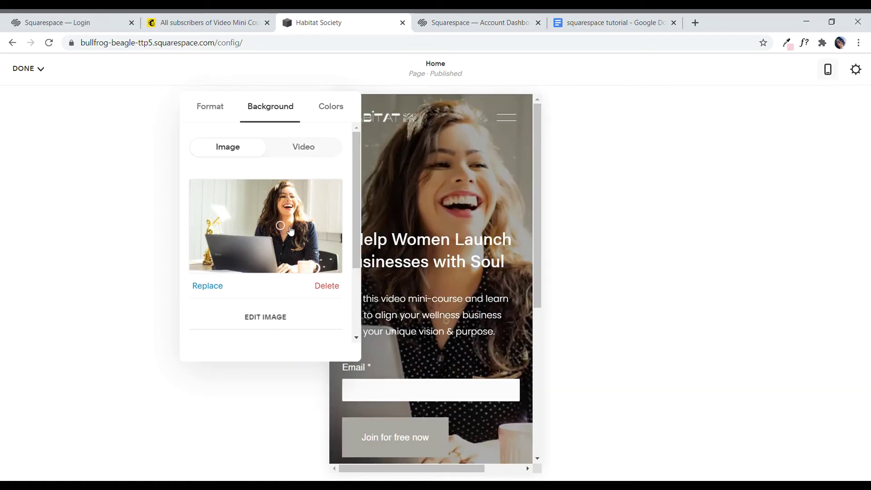
pyautogui.moveTo(309, 103); pyautogui.dragTo(254, 94)
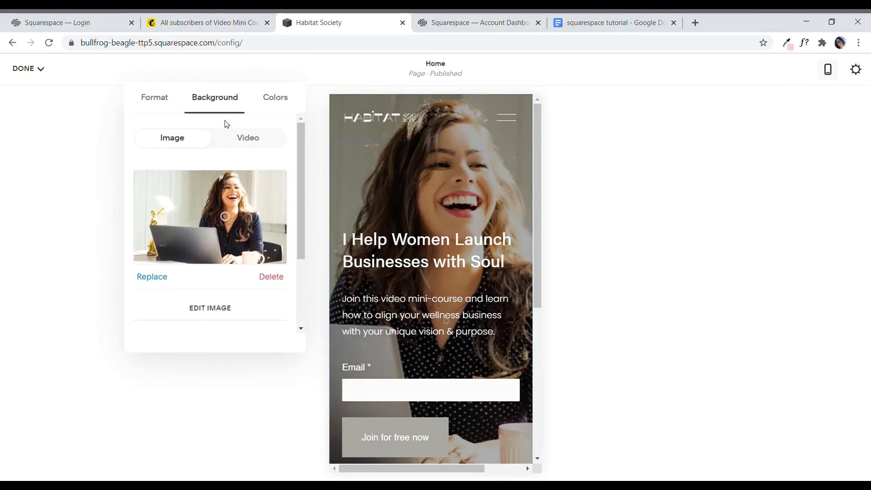
pyautogui.click(617, 140)
pyautogui.click(40, 69)
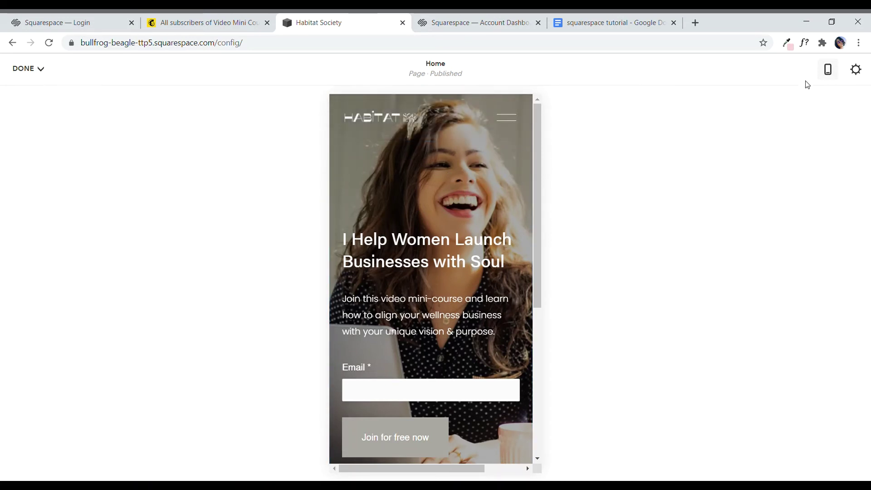
pyautogui.click(41, 69)
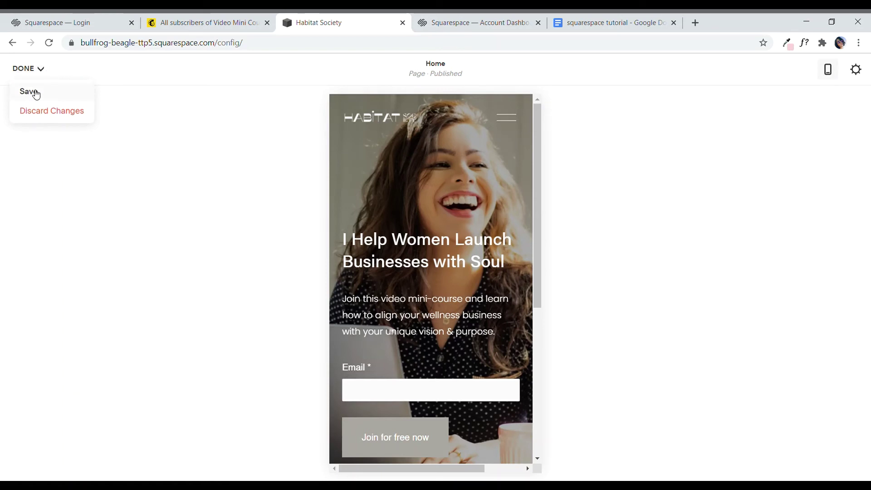
# Step: Save the page edits, then scroll through the launch page at desktop width
pyautogui.click(32, 92)
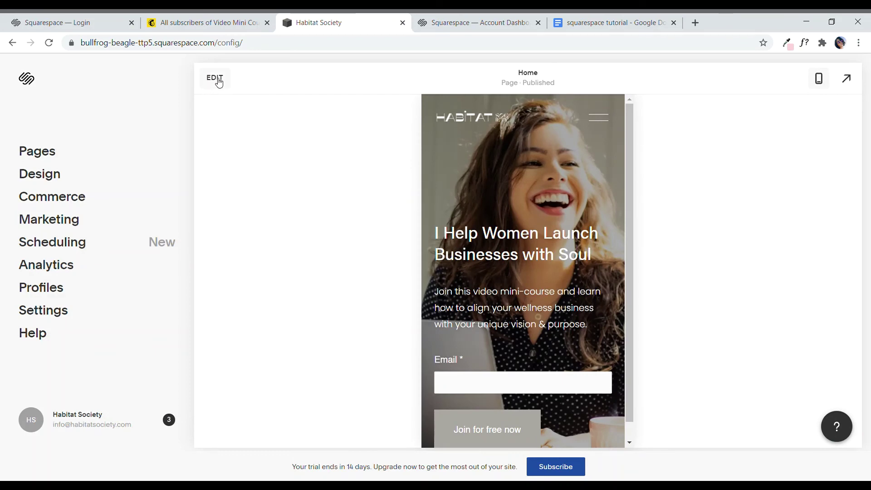
pyautogui.click(822, 82)
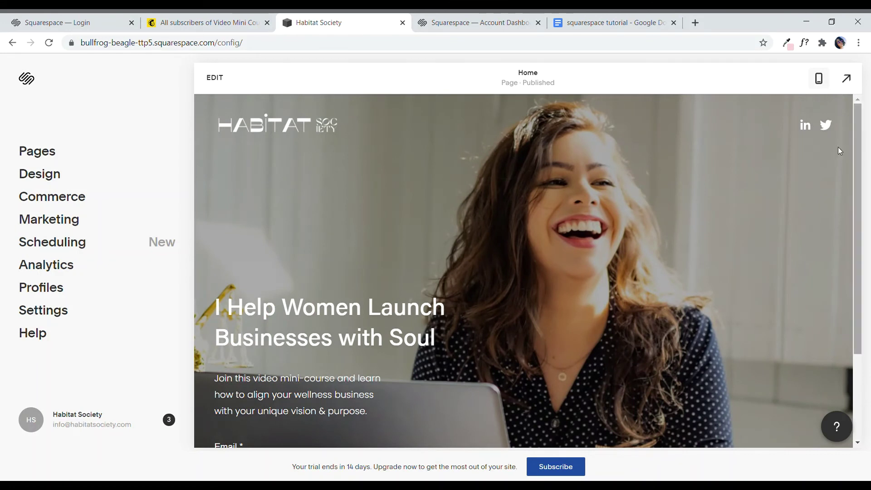
pyautogui.scroll(-1, 600, 219)
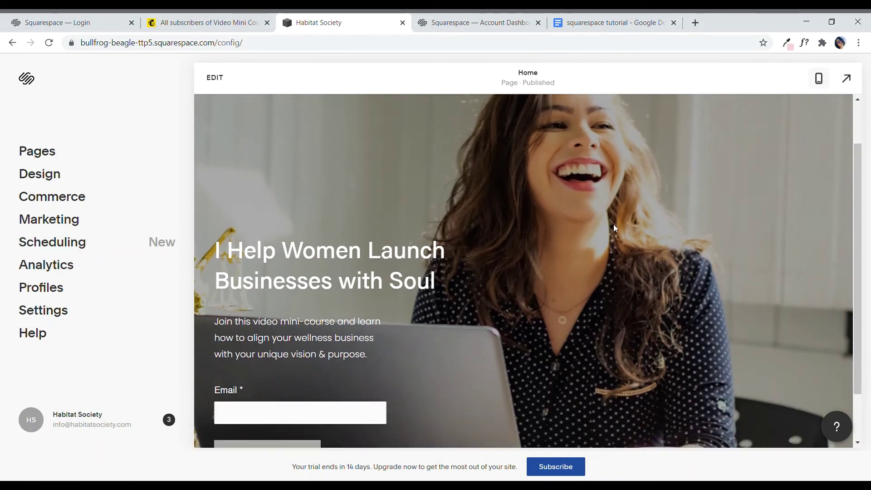
pyautogui.scroll(-1, 613, 225)
pyautogui.scroll(2, 399, 398)
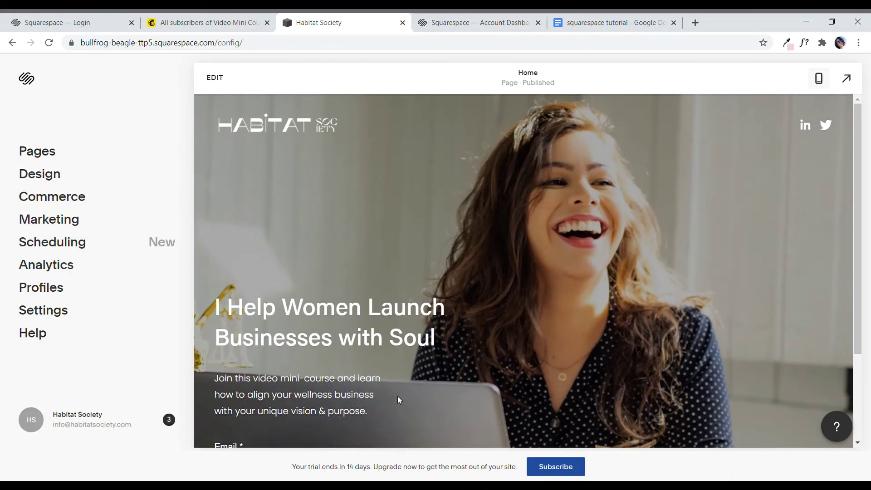
pyautogui.scroll(-2, 412, 395)
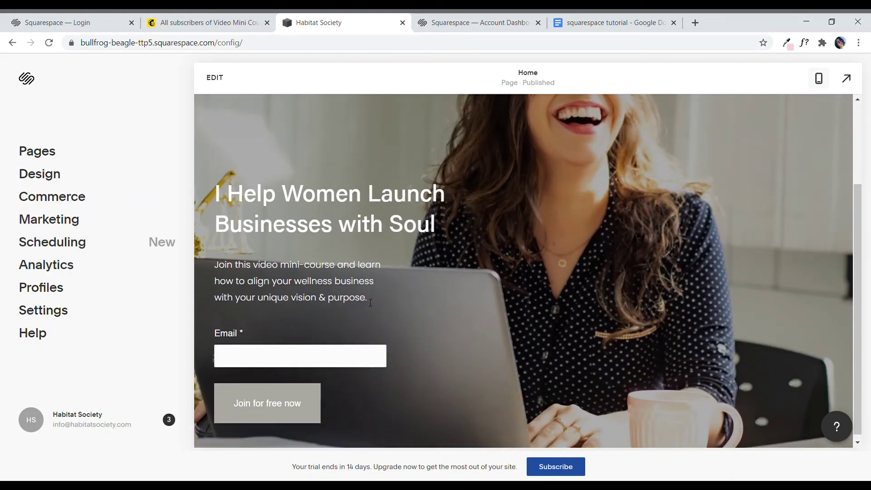
pyautogui.scroll(2, 278, 262)
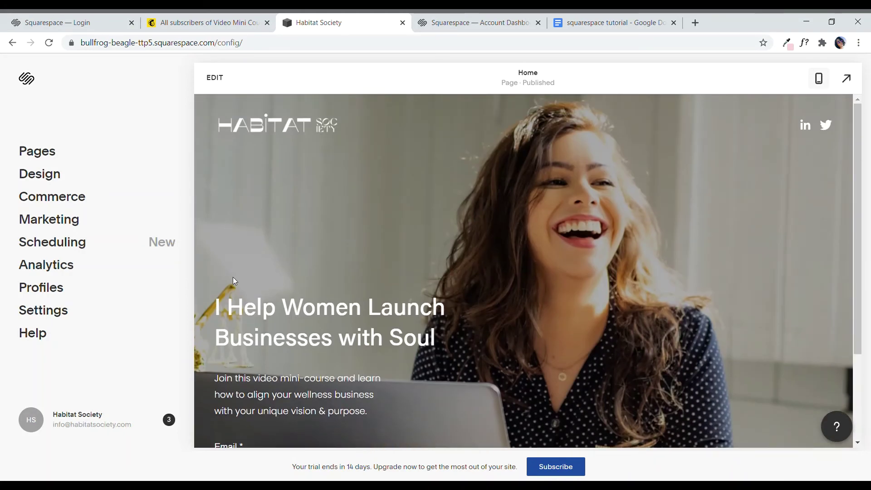
# Step: Go to Design > Fonts and try Work Sans and Poppins as the site font
pyautogui.click(75, 181)
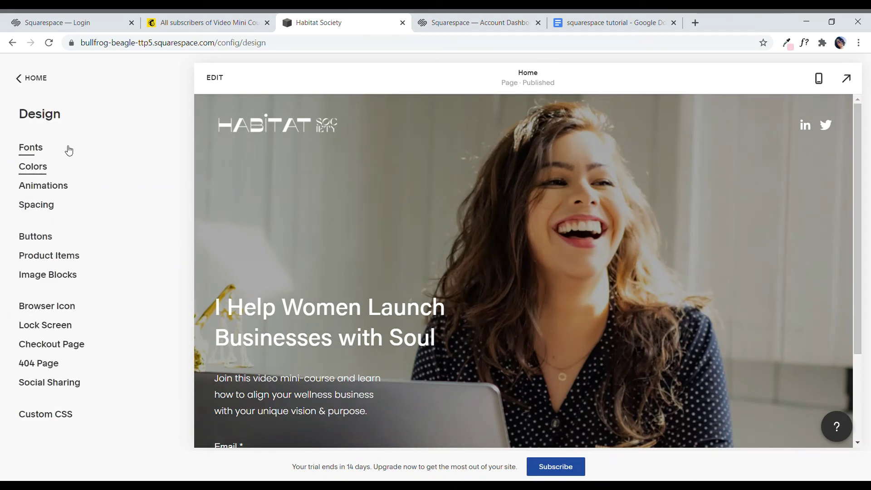
pyautogui.click(29, 151)
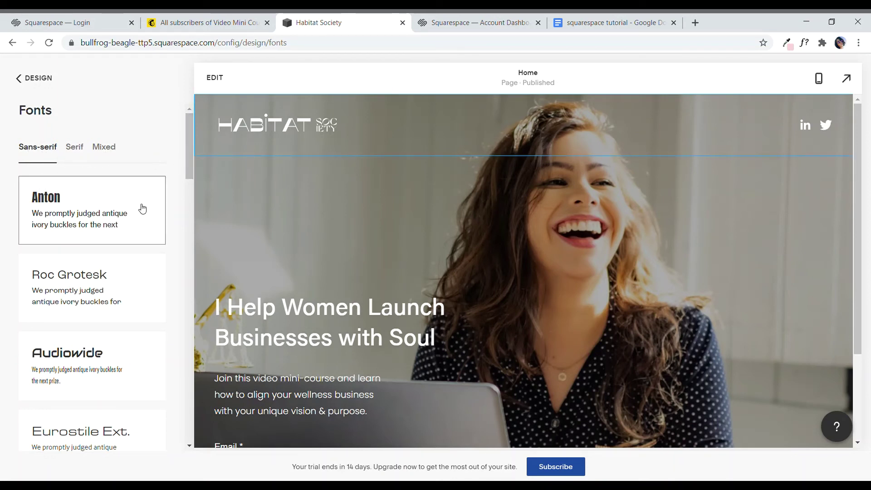
pyautogui.scroll(-3, 127, 278)
pyautogui.scroll(-4, 144, 296)
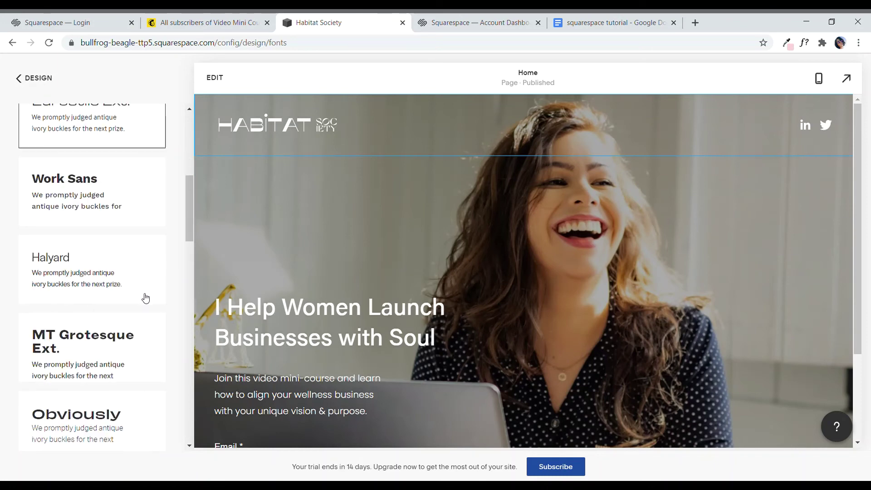
pyautogui.click(92, 190)
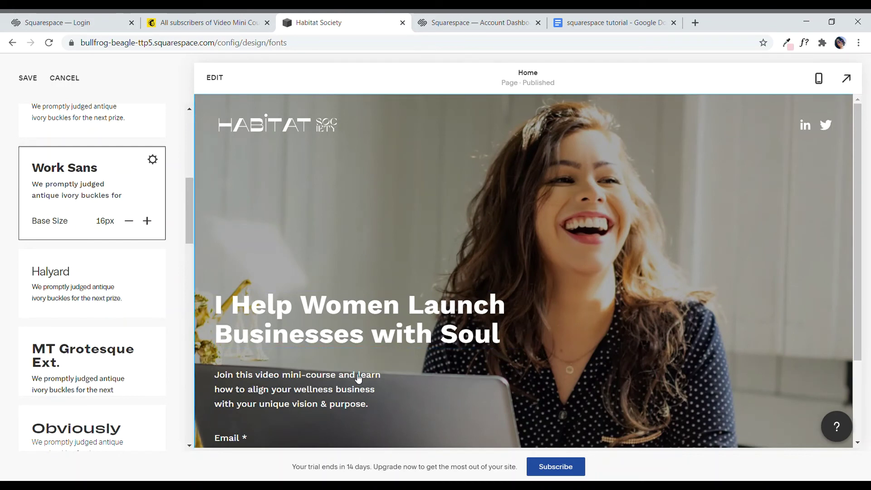
pyautogui.scroll(-4, 131, 338)
pyautogui.scroll(-6, 131, 337)
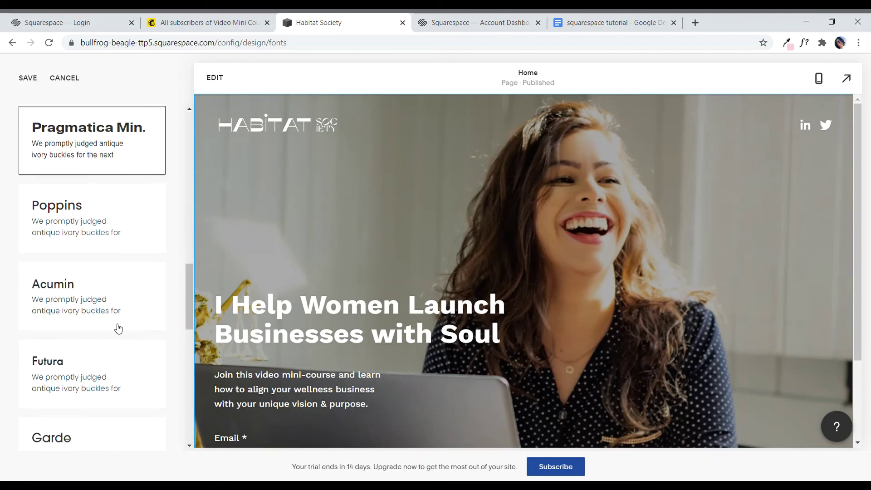
pyautogui.click(105, 226)
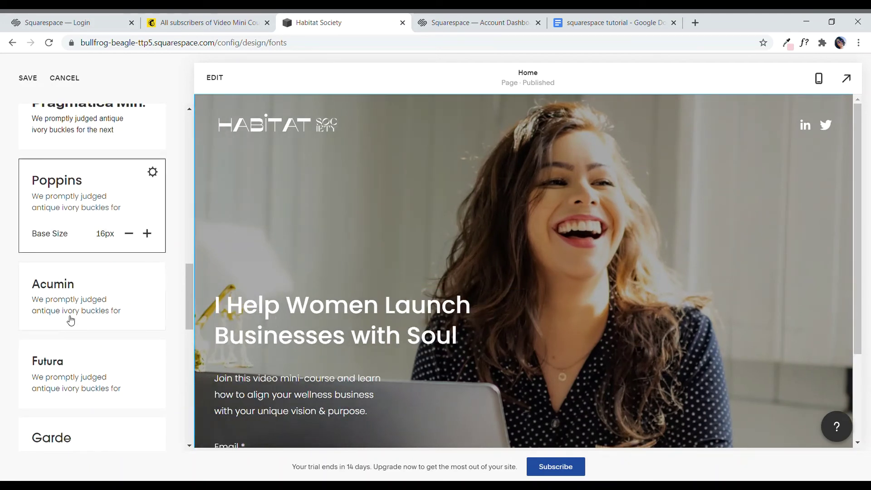
# Step: Preview the site text in Futura, Garde, Archivo, Nord and Pragmatica
pyautogui.scroll(-3, 72, 303)
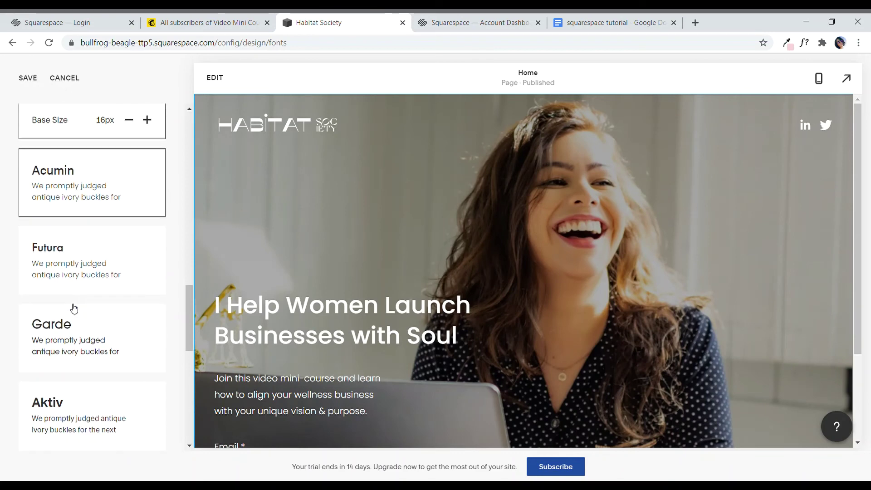
pyautogui.click(79, 268)
pyautogui.click(103, 350)
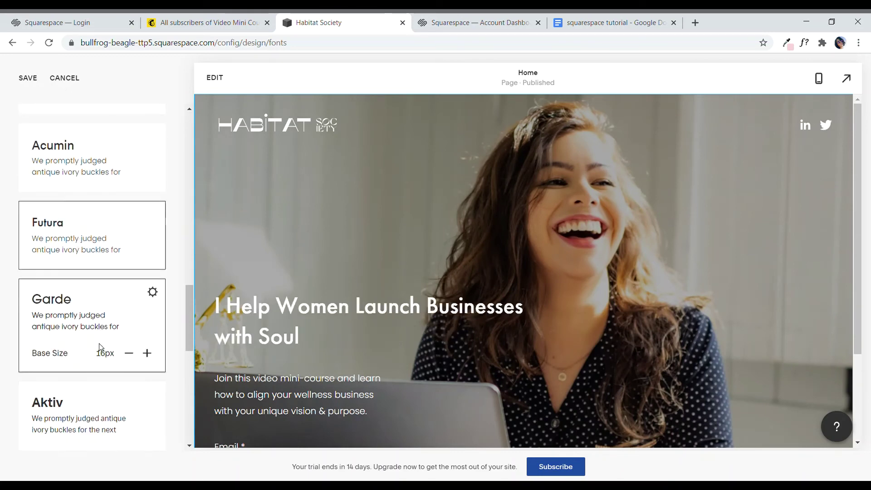
pyautogui.scroll(-5, 104, 352)
pyautogui.scroll(-3, 103, 352)
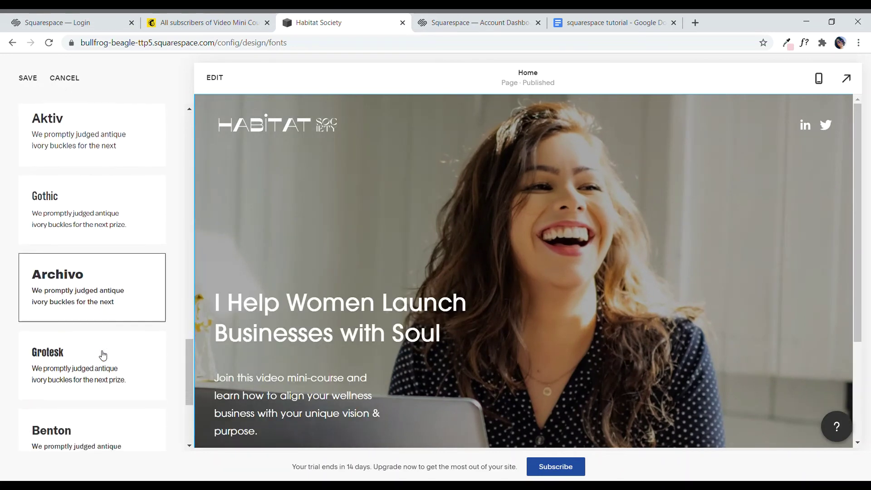
pyautogui.click(94, 249)
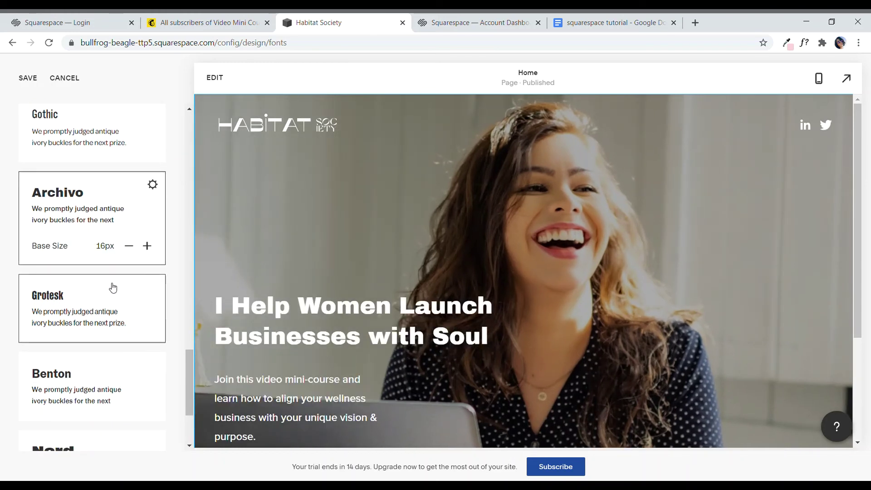
pyautogui.scroll(-4, 111, 328)
pyautogui.click(113, 355)
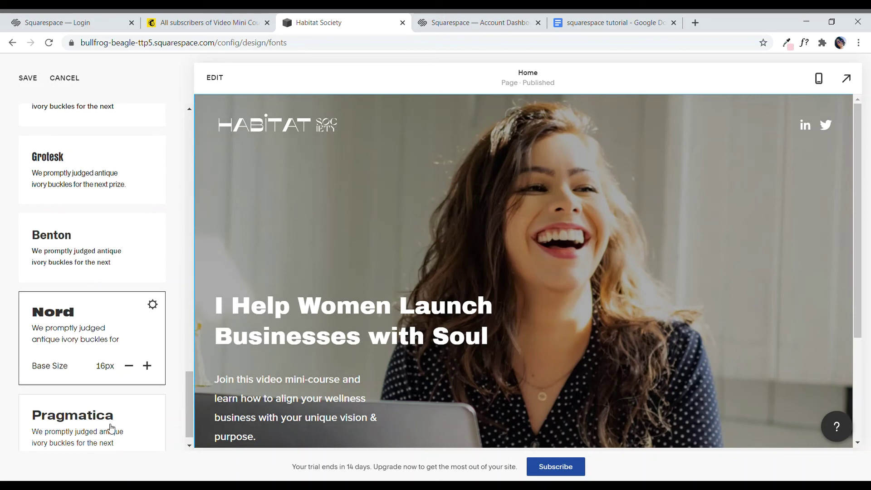
pyautogui.scroll(-1, 131, 353)
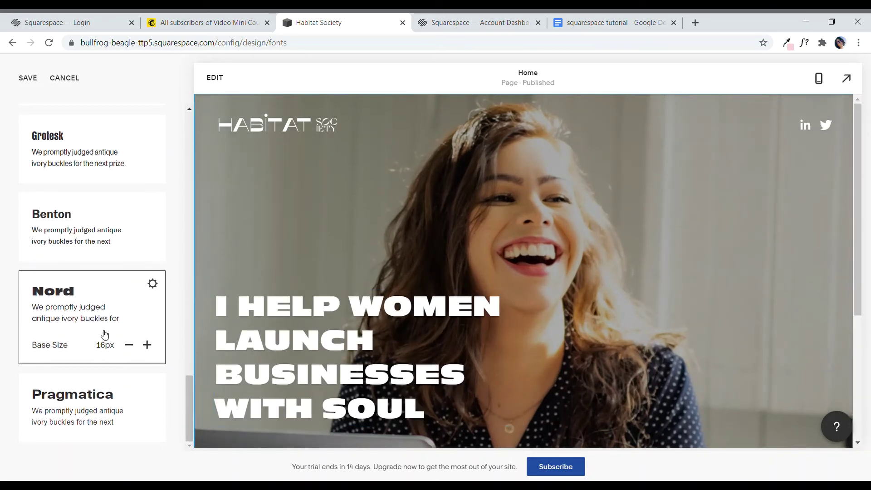
pyautogui.click(92, 414)
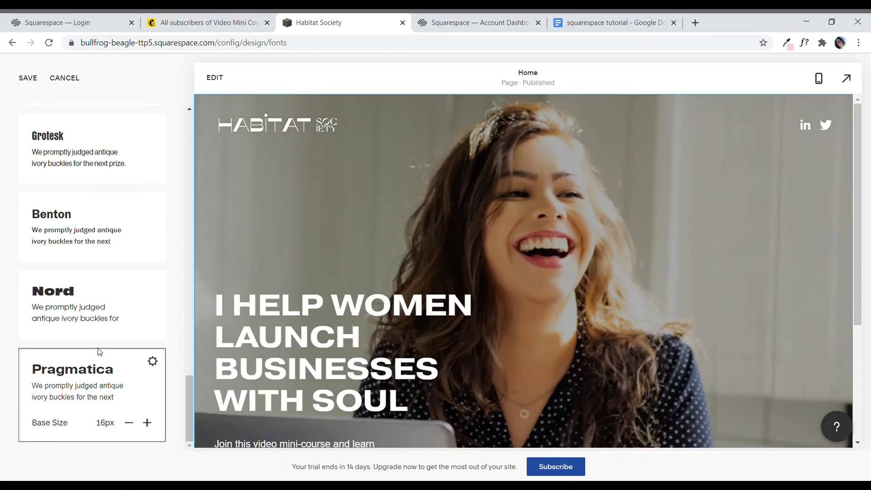
pyautogui.scroll(15, 97, 352)
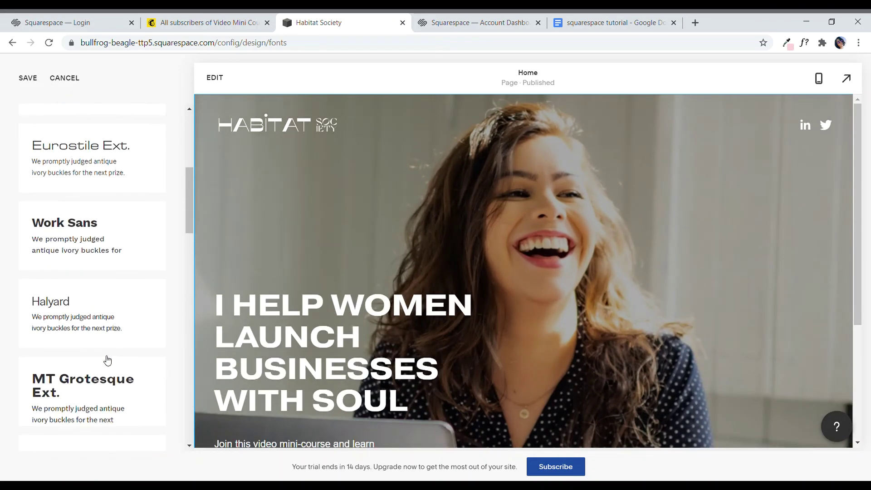
pyautogui.scroll(6, 107, 361)
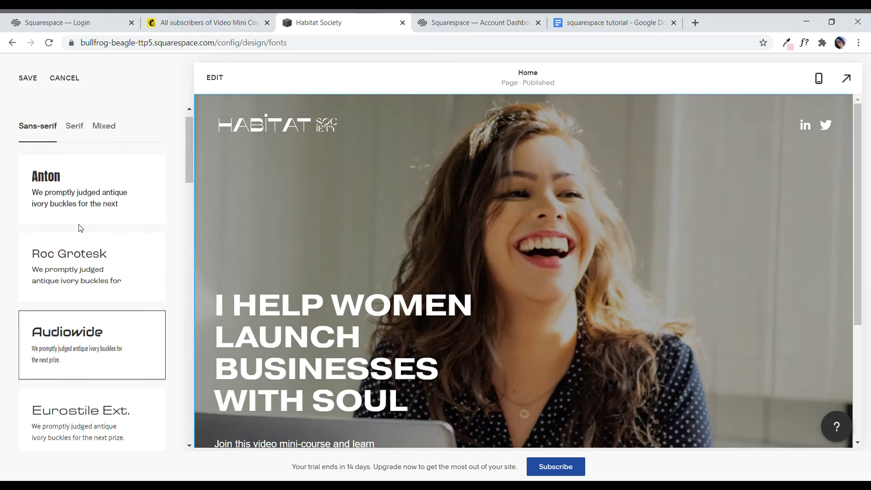
# Step: Apply the Anton (Custom) font and lower its base size from 14px to 12px
pyautogui.click(70, 200)
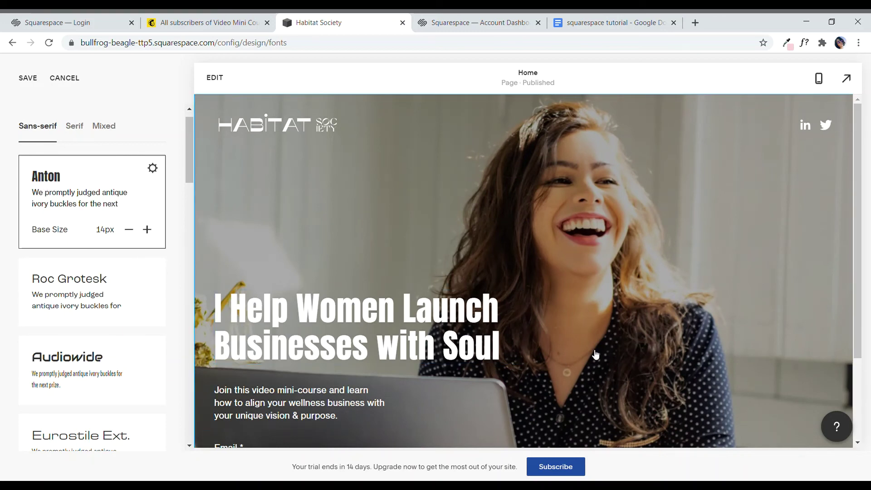
pyautogui.scroll(-1, 603, 352)
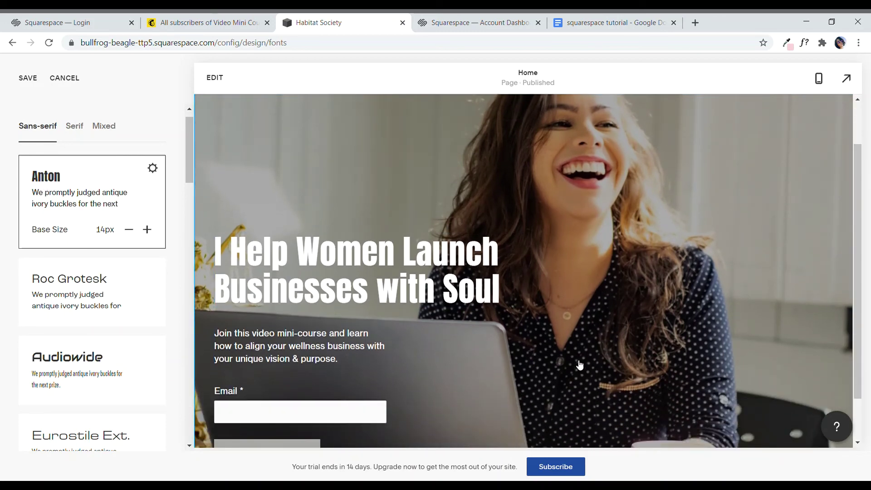
pyautogui.click(130, 231)
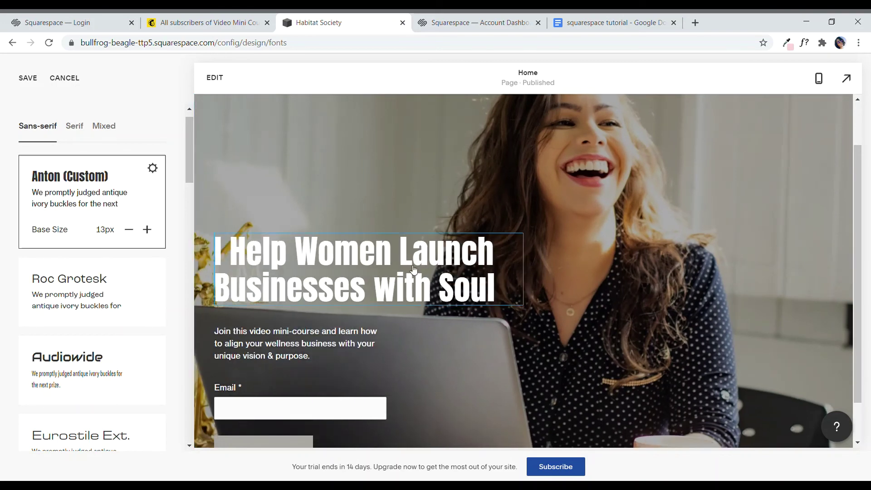
pyautogui.click(129, 230)
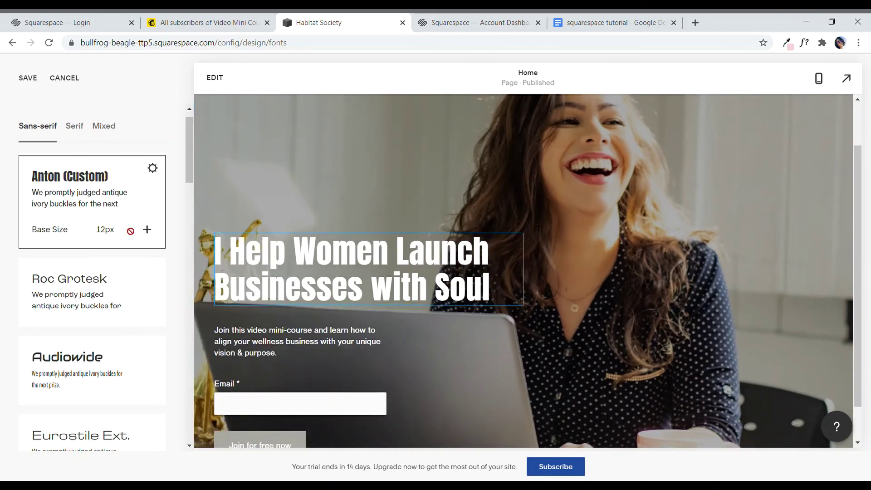
pyautogui.scroll(-1, 318, 326)
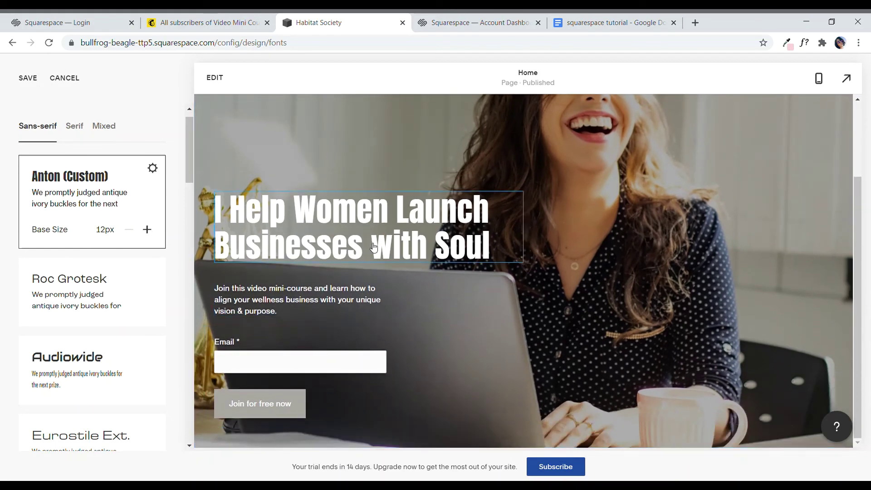
pyautogui.scroll(2, 513, 254)
pyautogui.scroll(-1, 499, 290)
pyautogui.scroll(-2, 470, 300)
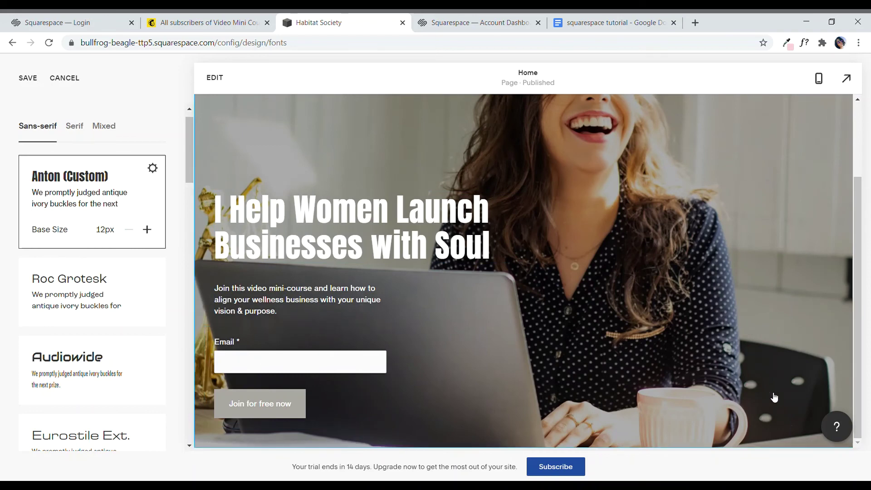
pyautogui.scroll(3, 771, 397)
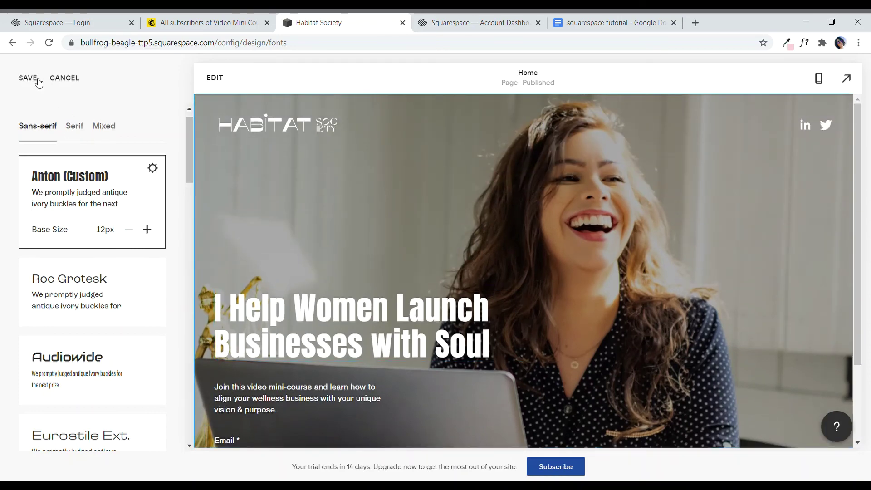
# Step: Save the 12px Anton font size and move on to Design > Colors
pyautogui.click(76, 129)
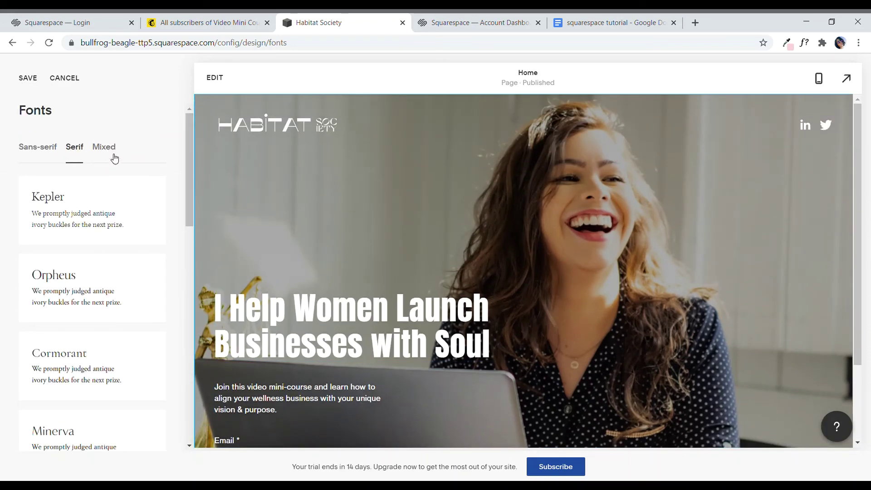
pyautogui.click(27, 81)
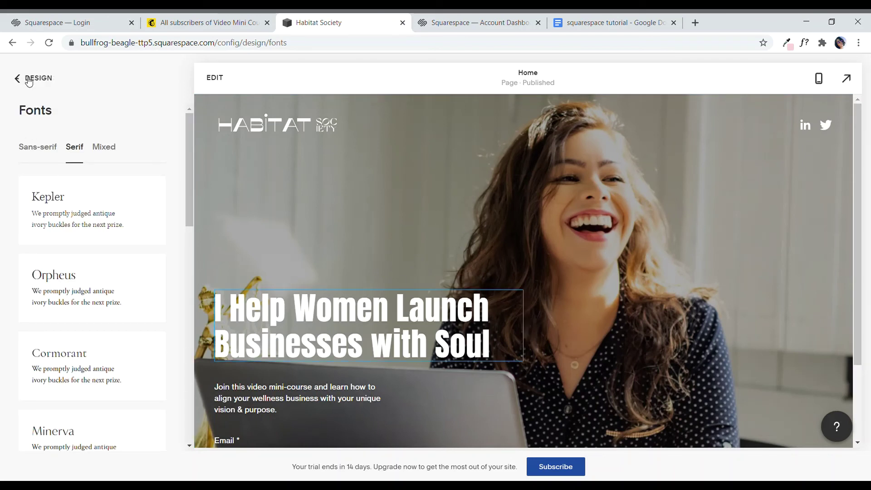
pyautogui.click(28, 81)
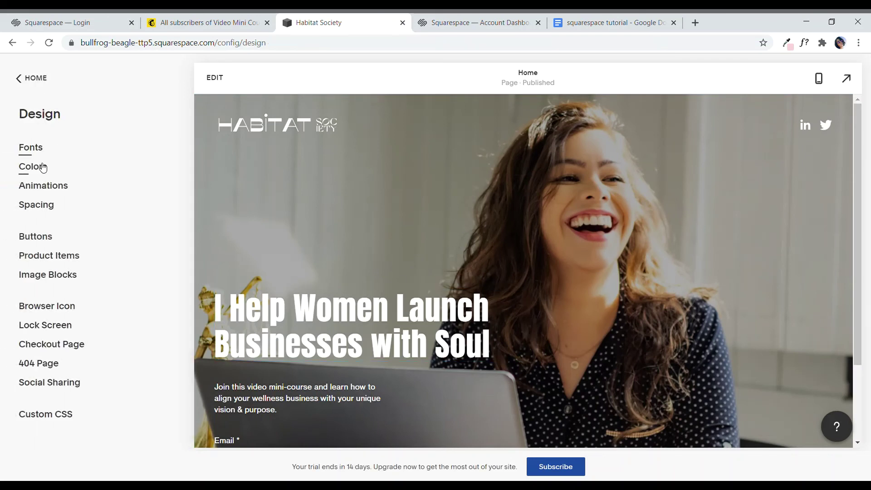
pyautogui.click(41, 171)
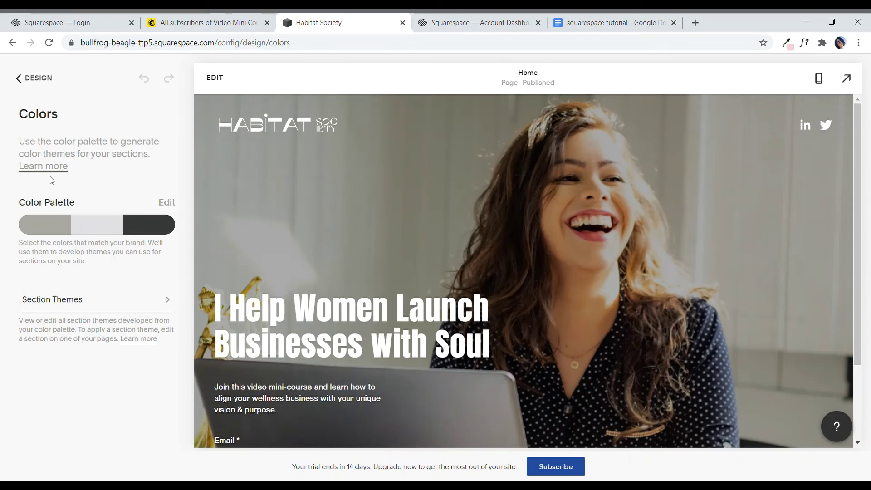
pyautogui.scroll(-2, 448, 184)
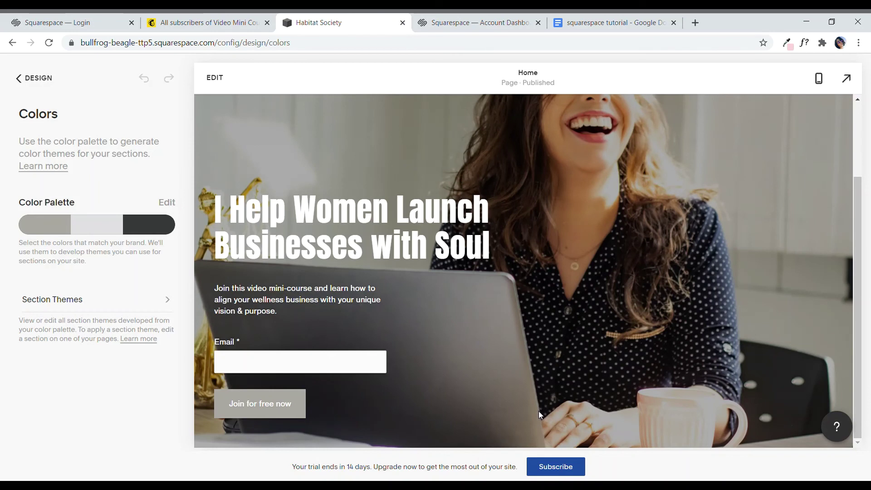
# Step: Try several designer palettes, settling on the golden-orange, cream and dark green one
pyautogui.click(56, 230)
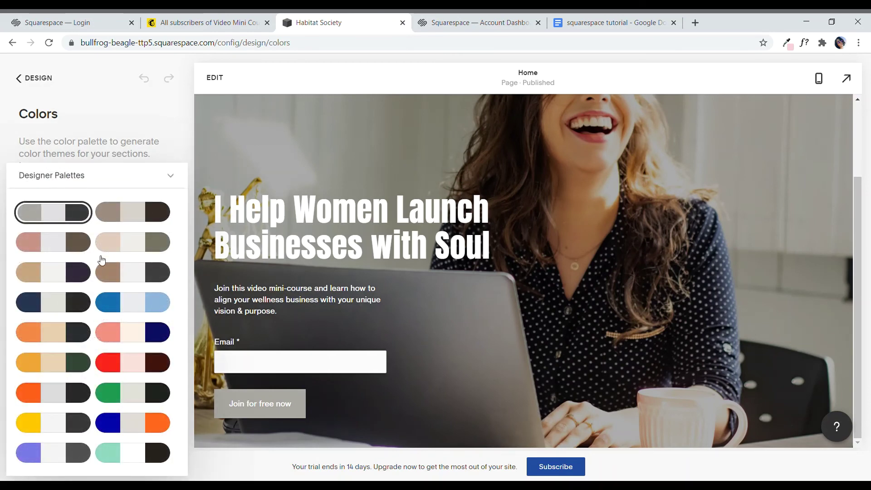
pyautogui.click(82, 246)
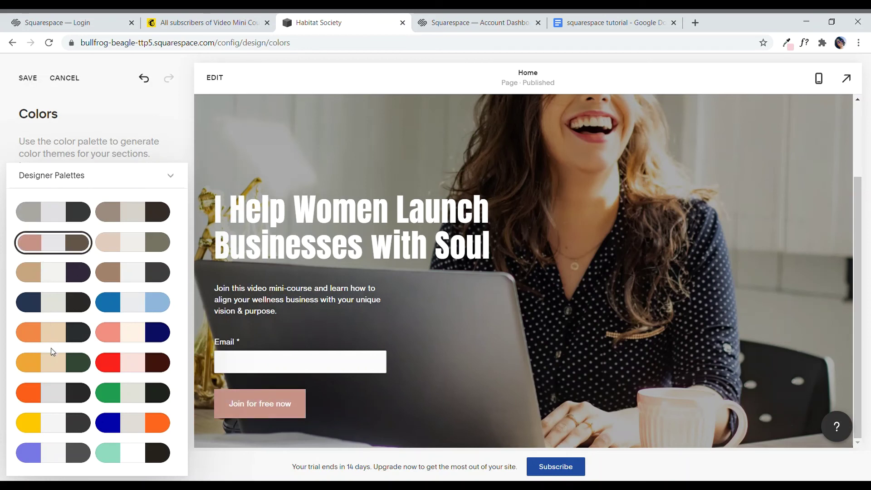
pyautogui.click(113, 336)
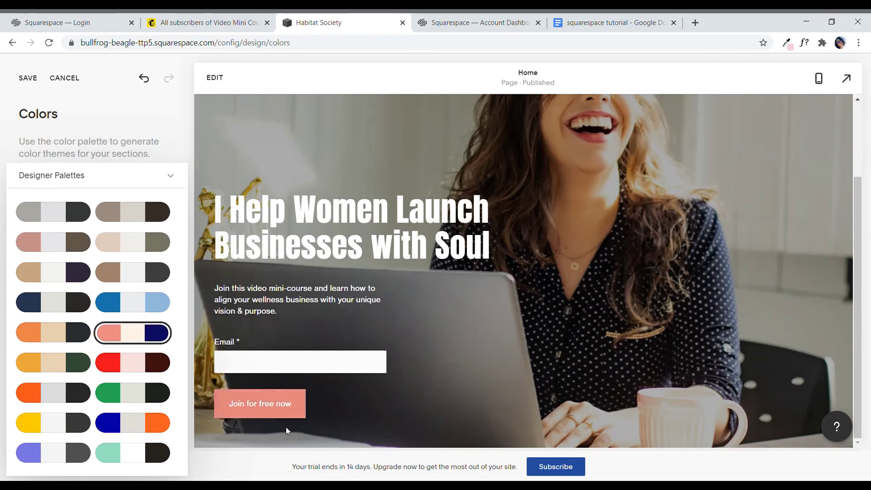
pyautogui.scroll(2, 403, 414)
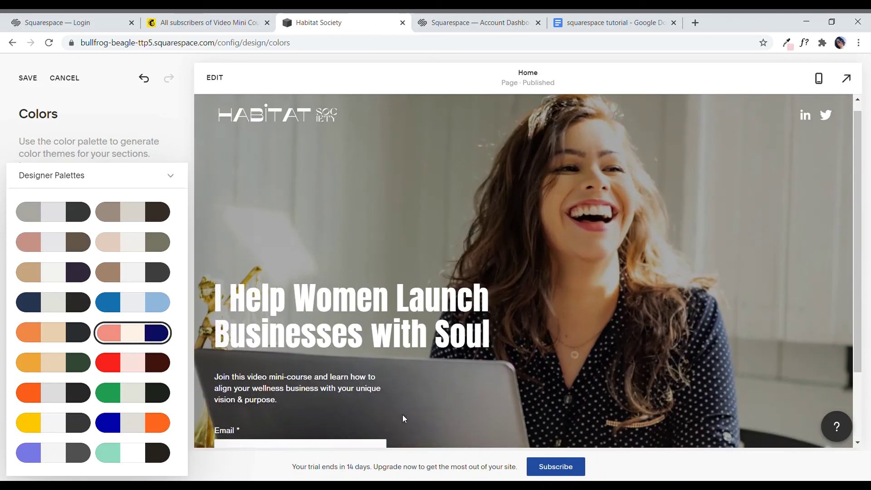
pyautogui.scroll(-1, 467, 386)
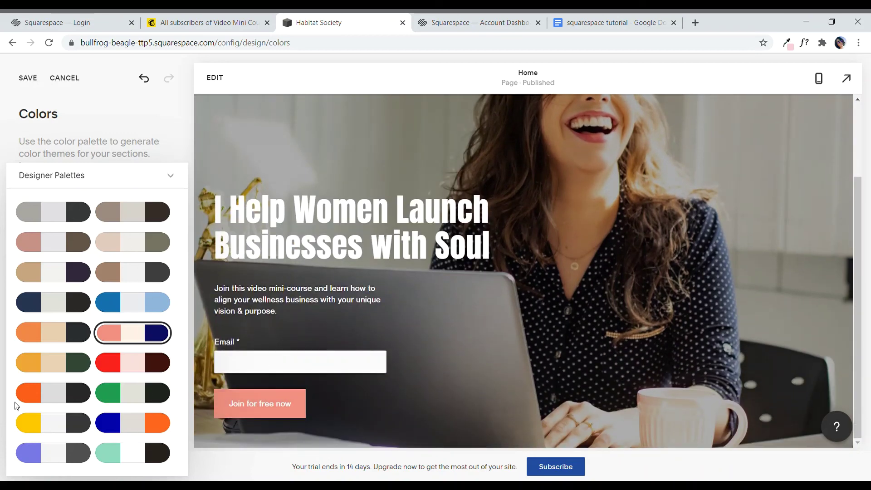
pyautogui.click(133, 363)
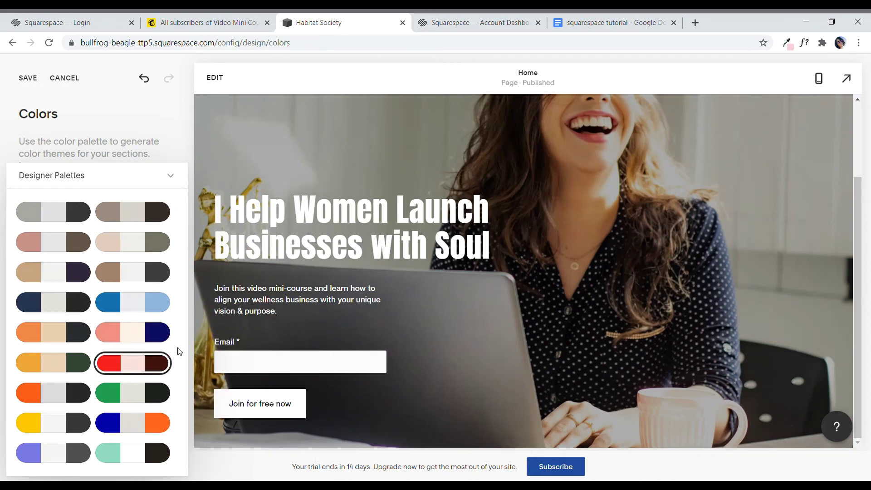
pyautogui.click(156, 335)
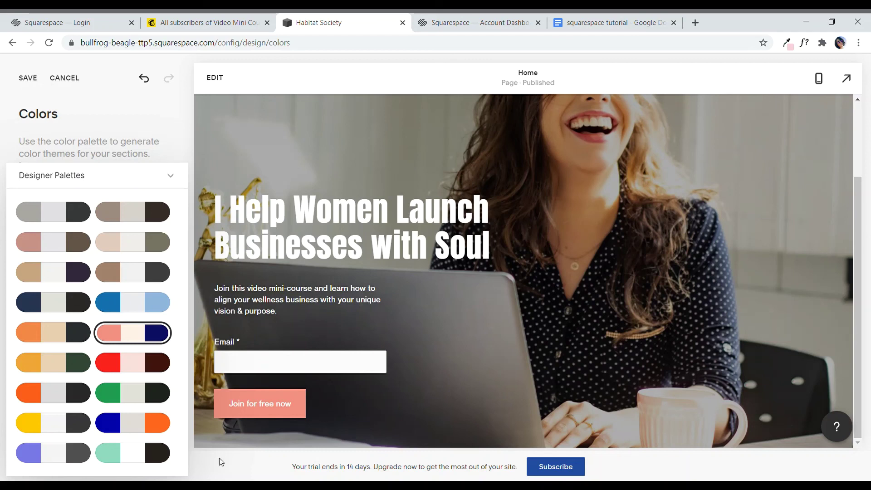
pyautogui.click(64, 341)
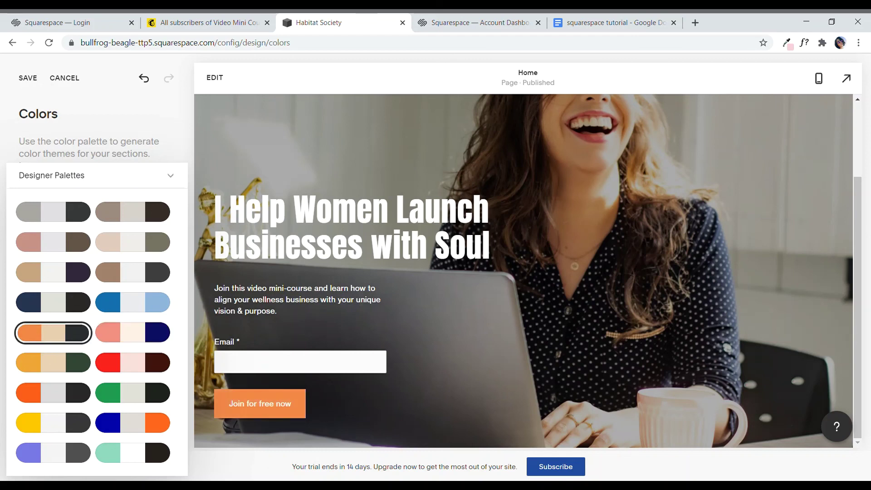
pyautogui.click(40, 371)
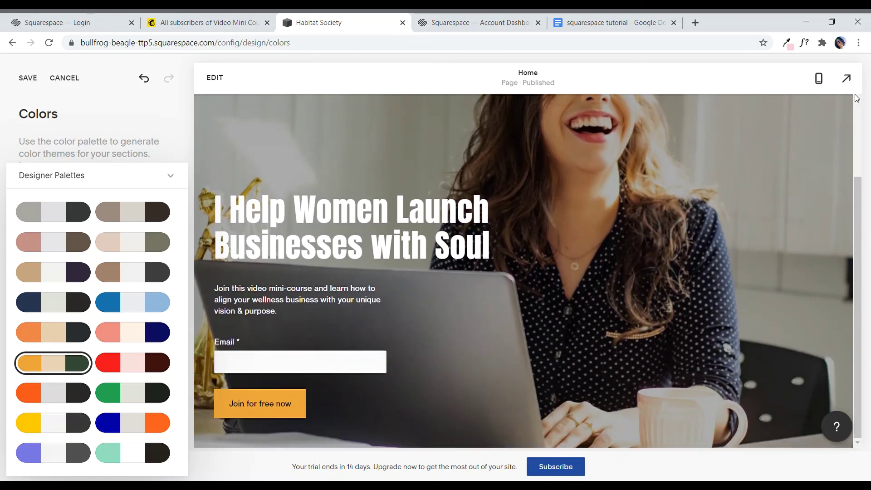
# Step: Check the mustard palette on mobile, save it, and return to Design at desktop width
pyautogui.click(819, 78)
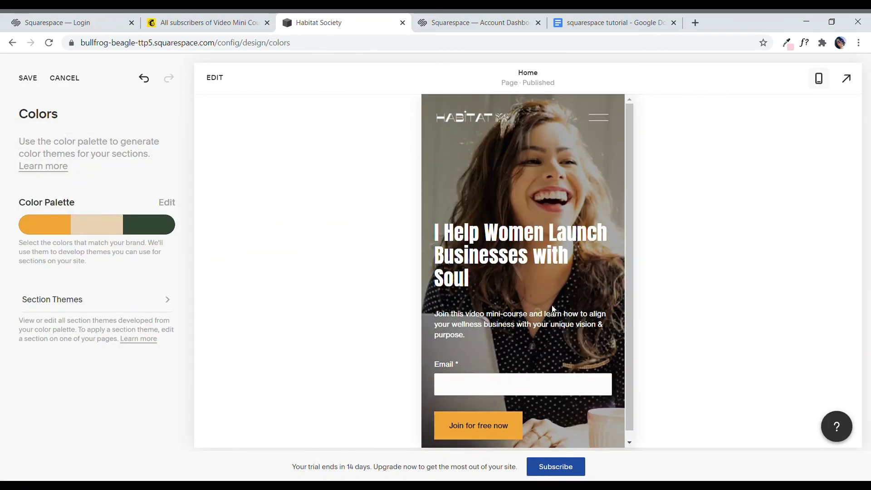
pyautogui.scroll(-1, 553, 305)
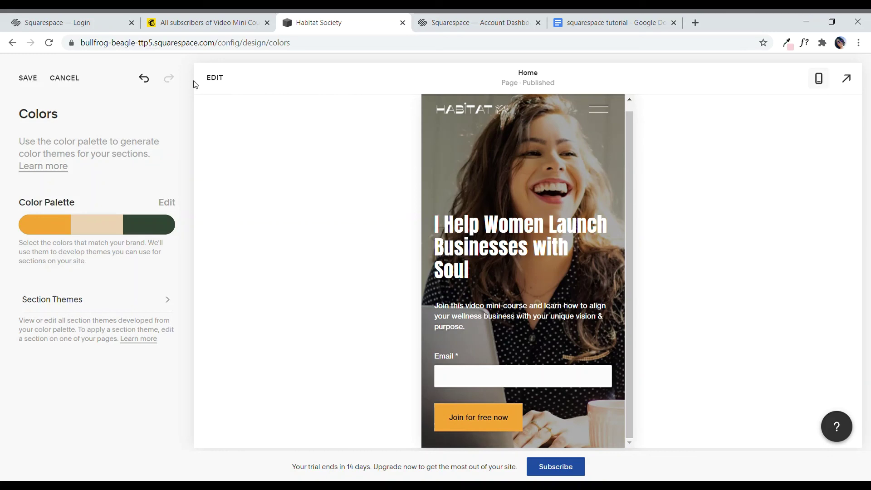
pyautogui.click(28, 79)
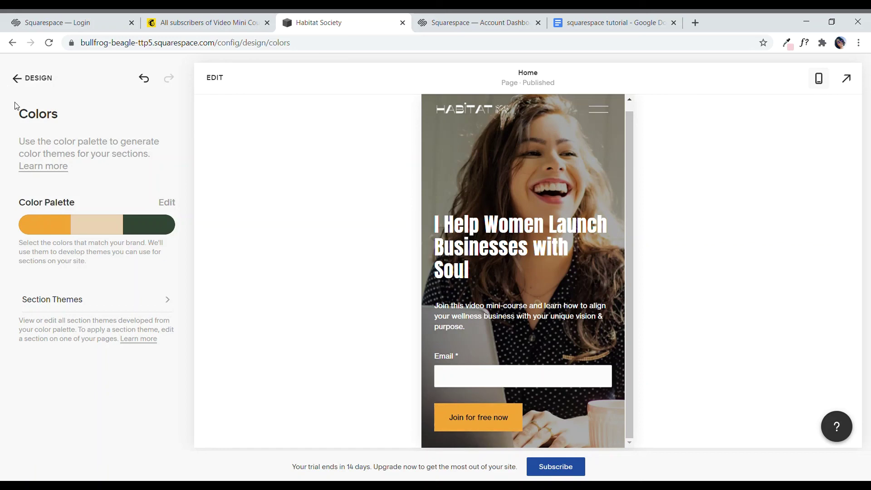
pyautogui.click(25, 88)
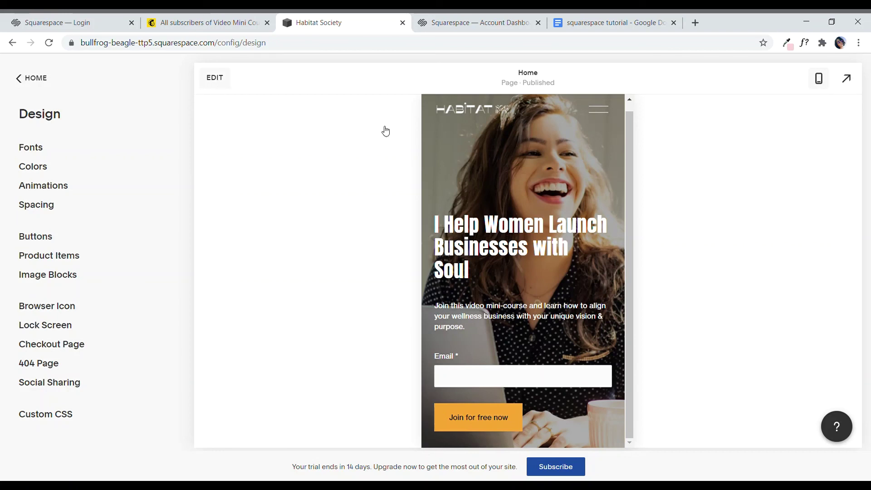
pyautogui.click(818, 82)
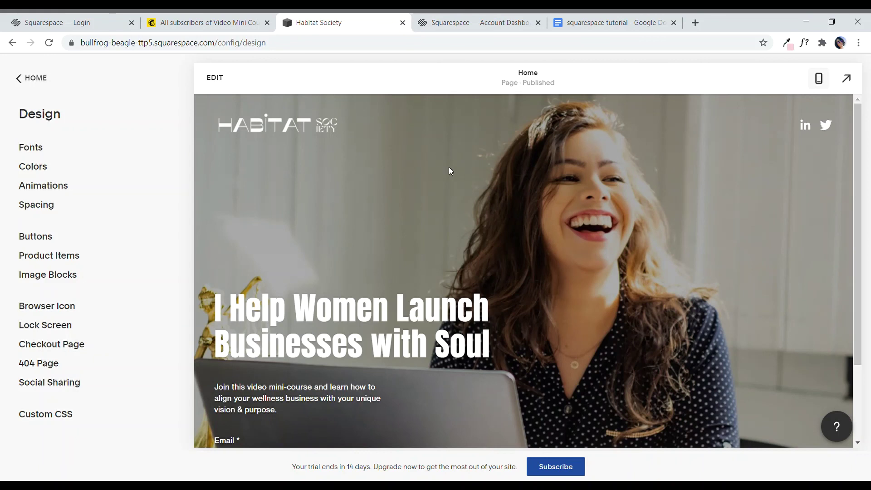
# Step: Open the live site full-screen and scroll down to the 'Join for free now' form
pyautogui.click(298, 42)
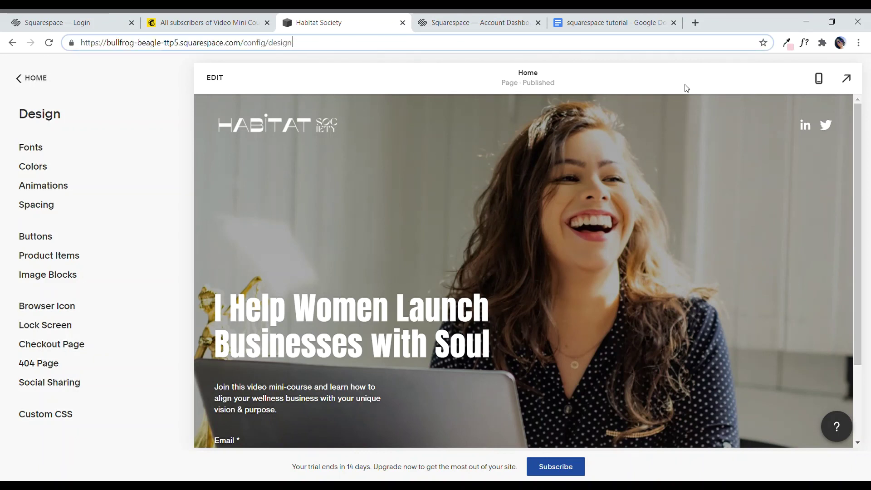
pyautogui.click(847, 80)
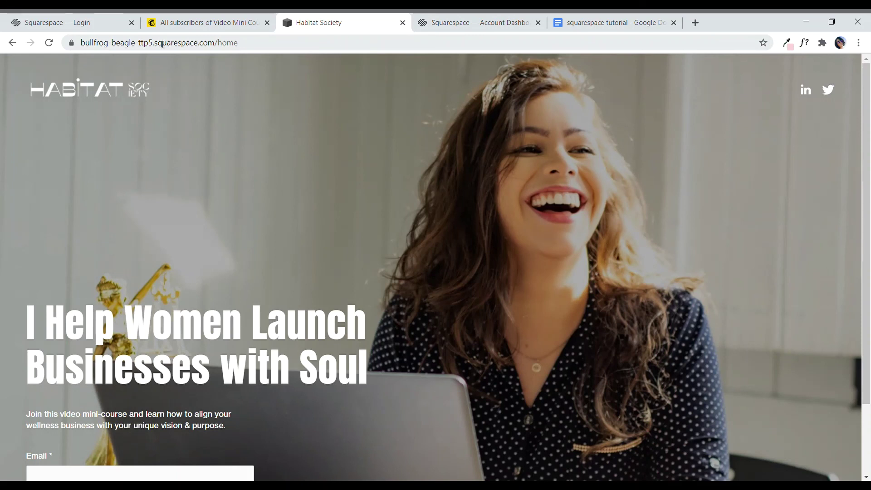
pyautogui.click(92, 44)
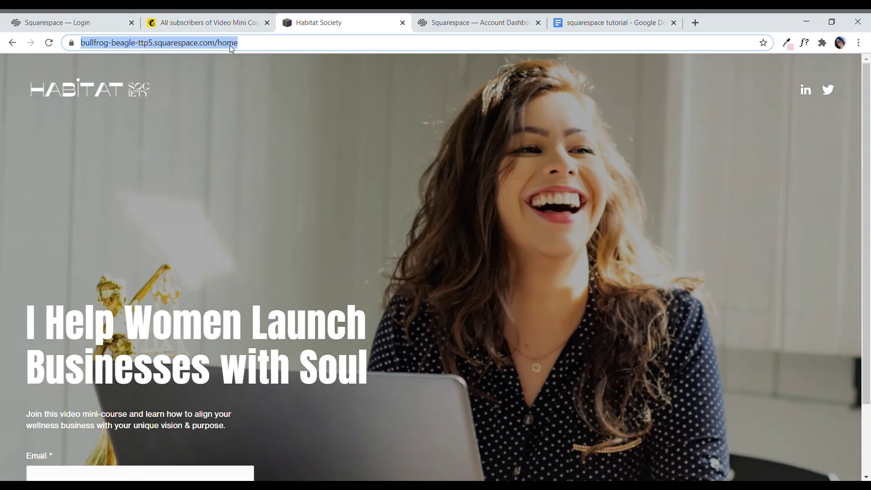
pyautogui.click(267, 49)
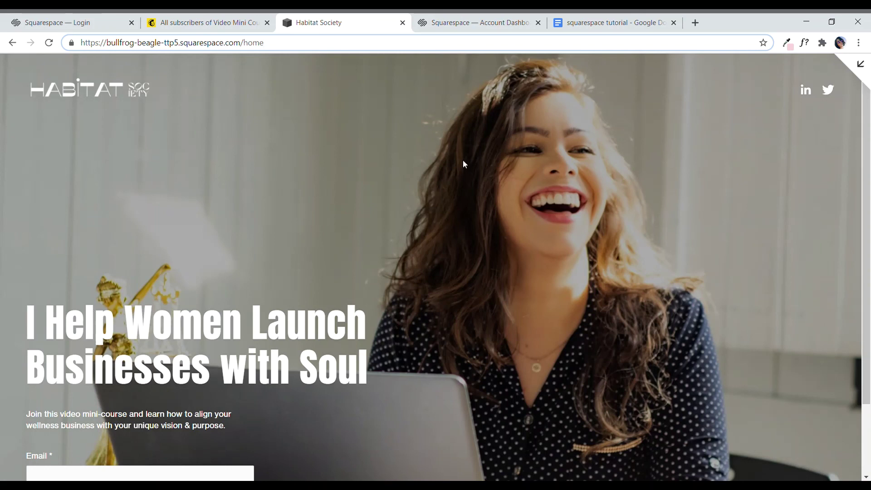
pyautogui.scroll(-1, 463, 160)
pyautogui.moveTo(870, 208); pyautogui.dragTo(870, 246)
pyautogui.moveTo(870, 283)
pyautogui.mouseDown()
pyautogui.moveTo(870, 242)
pyautogui.moveTo(870, 282)
pyautogui.mouseUp()
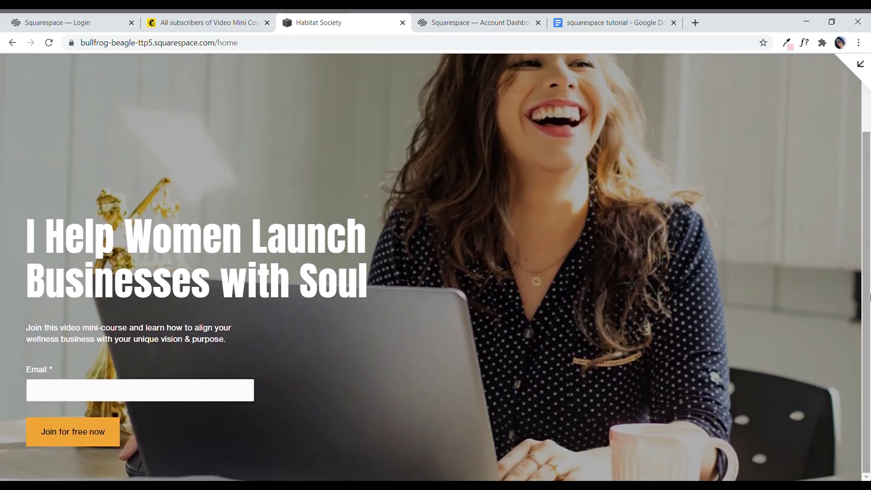